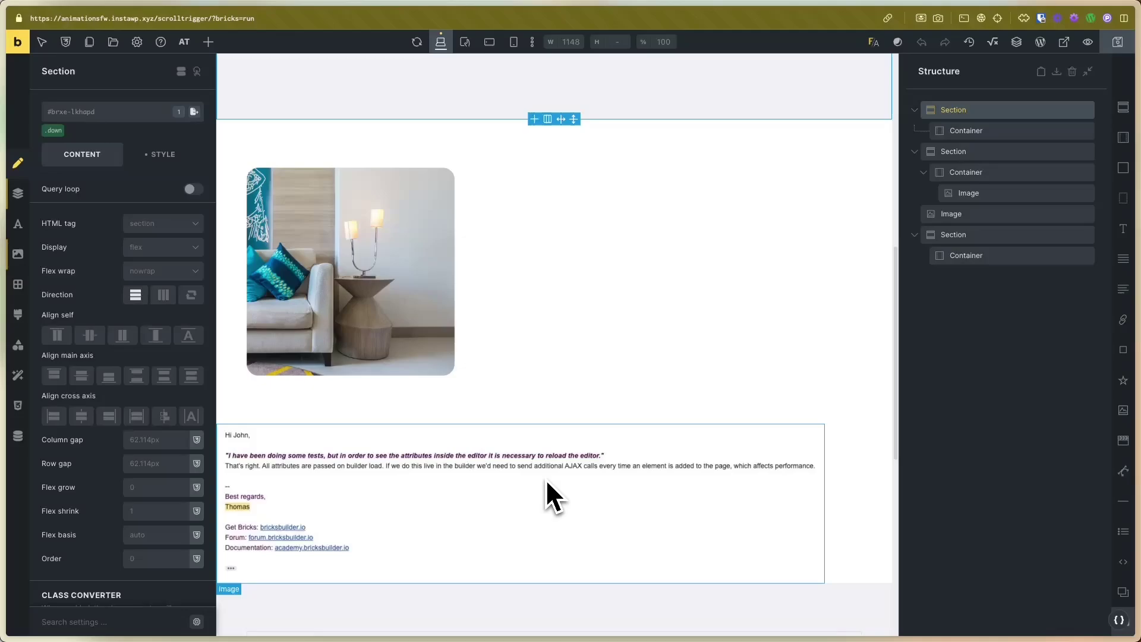
- Nest the Image element inside the second section's Container in the Structure panel
{"action": "left_click_drag", "start_coordinate": [547, 472], "coordinate": [966, 203]}
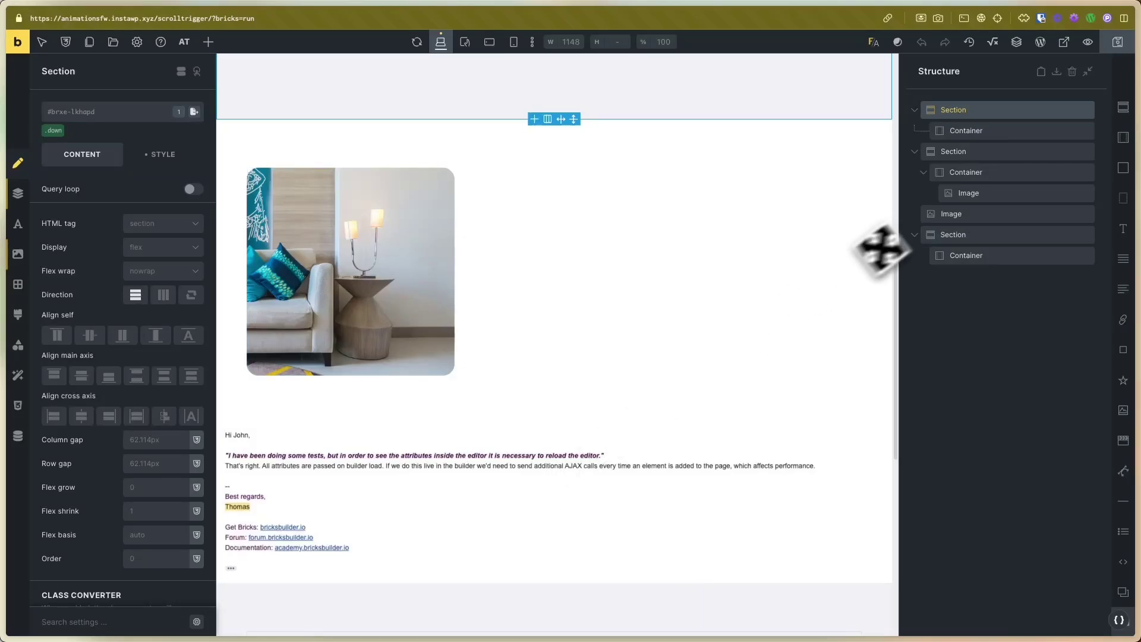
{"action": "left_click_drag", "start_coordinate": [842, 201], "coordinate": [844, 197]}
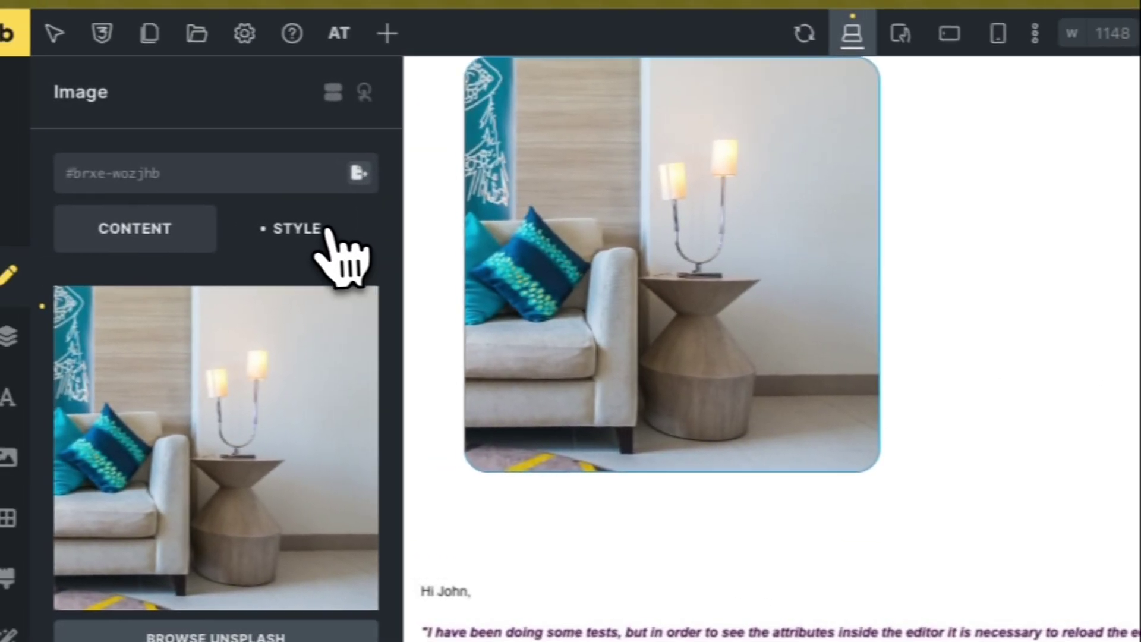
- Under Style > ScrollTrigger Animations, add a Right to Left animation to the image and apply it
{"action": "left_click", "coordinate": [335, 229]}
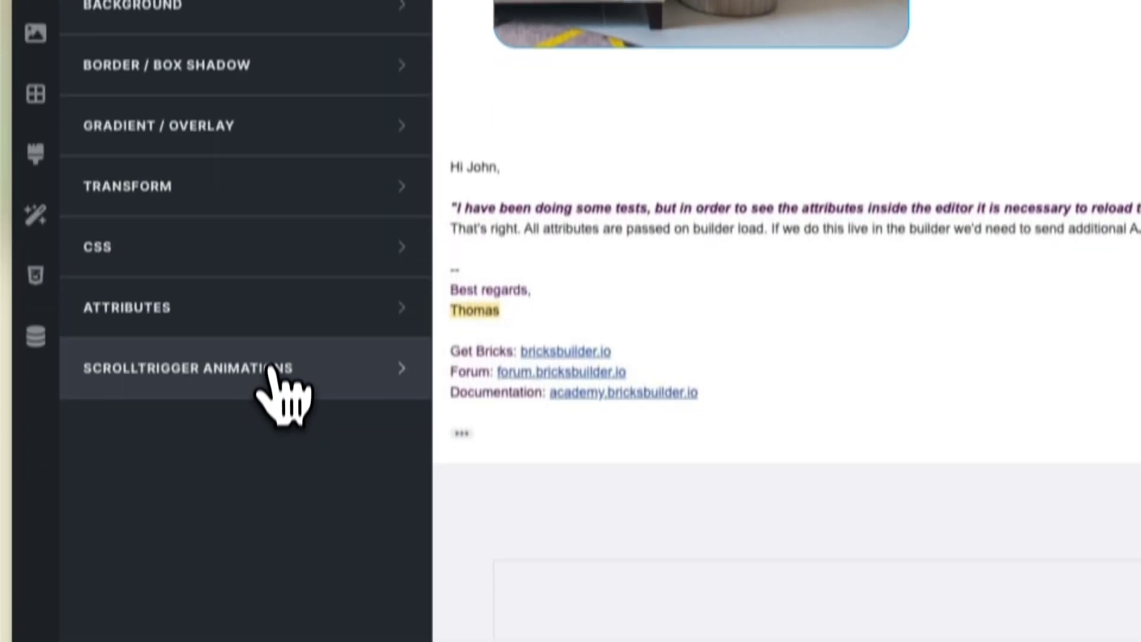
{"action": "left_click", "coordinate": [270, 333]}
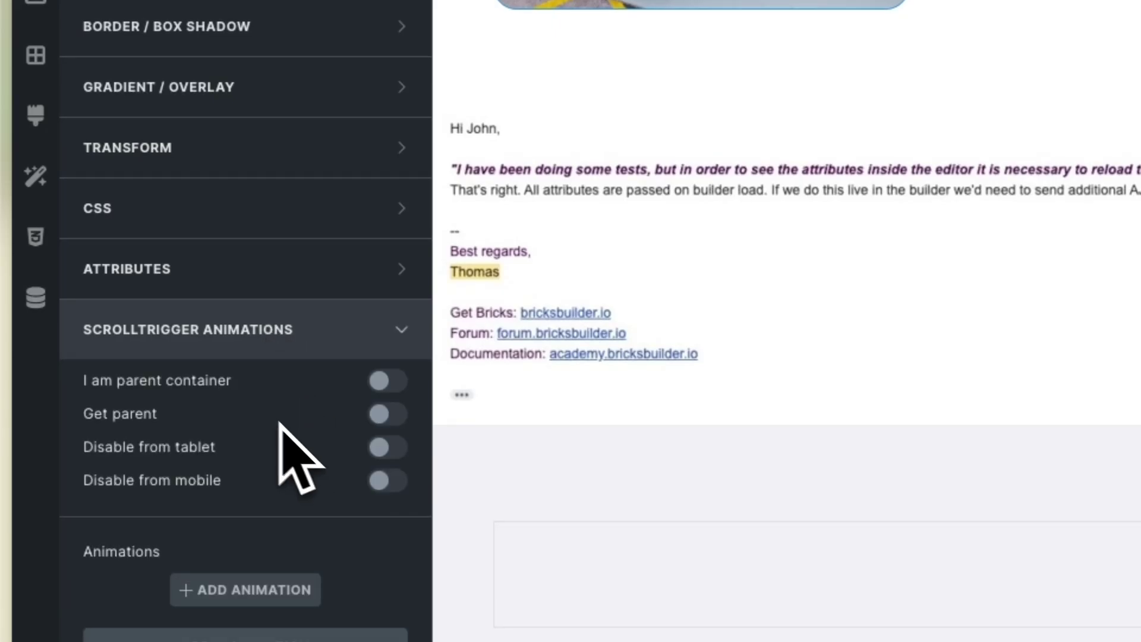
{"action": "left_click", "coordinate": [262, 590]}
{"action": "scroll", "coordinate": [254, 594], "scroll_direction": "down", "scroll_amount": 4}
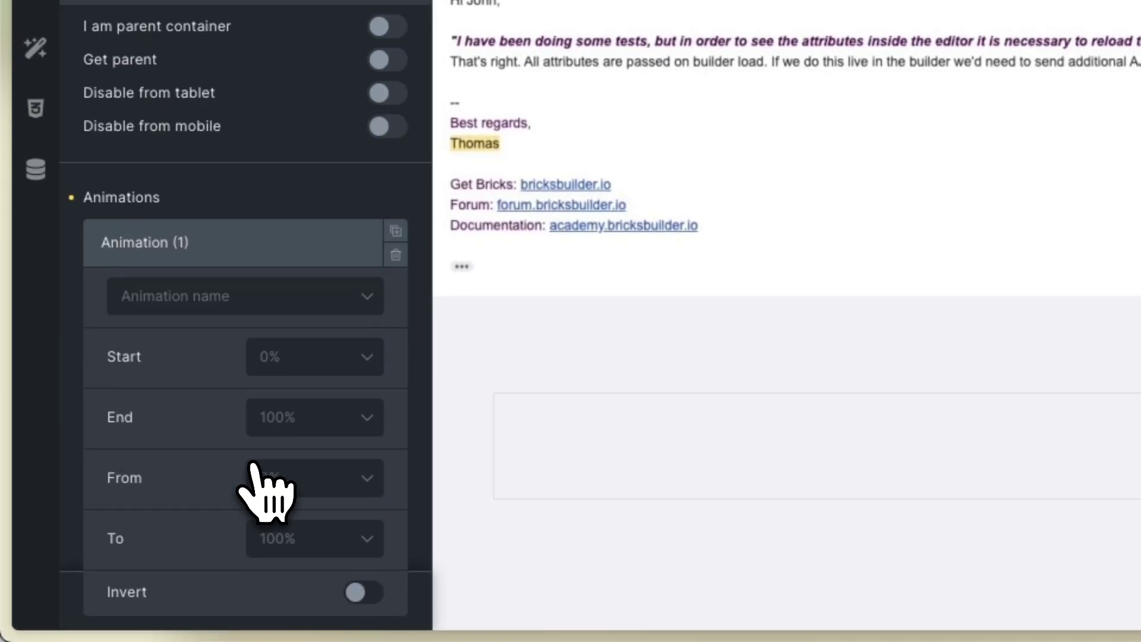
{"action": "scroll", "coordinate": [252, 470], "scroll_direction": "down", "scroll_amount": 1}
{"action": "left_click", "coordinate": [244, 229]}
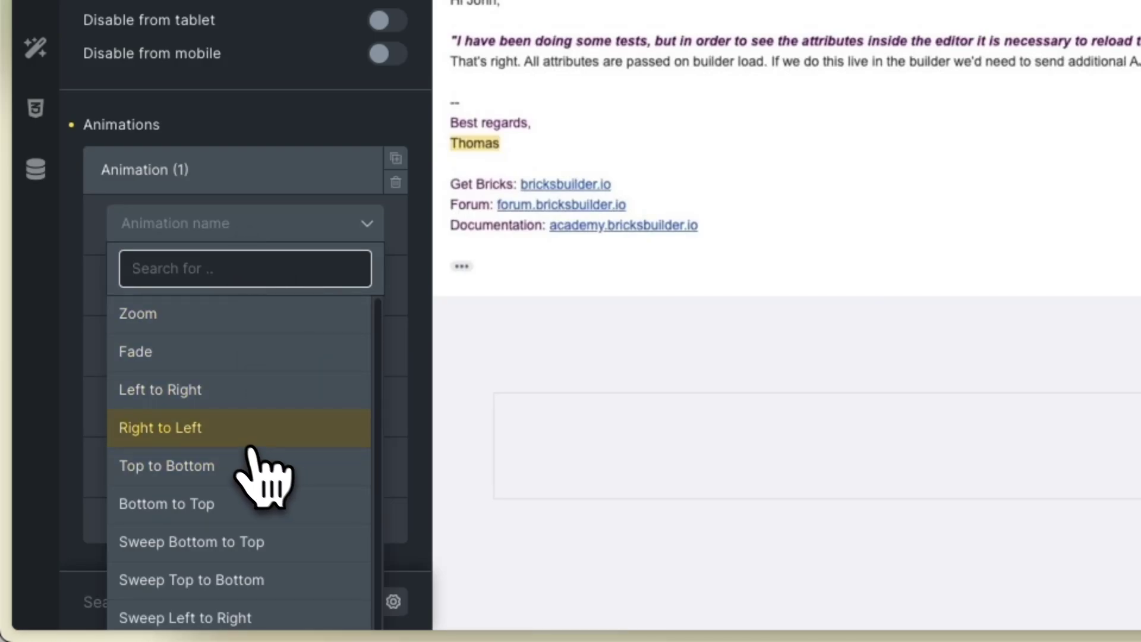
{"action": "left_click", "coordinate": [237, 437]}
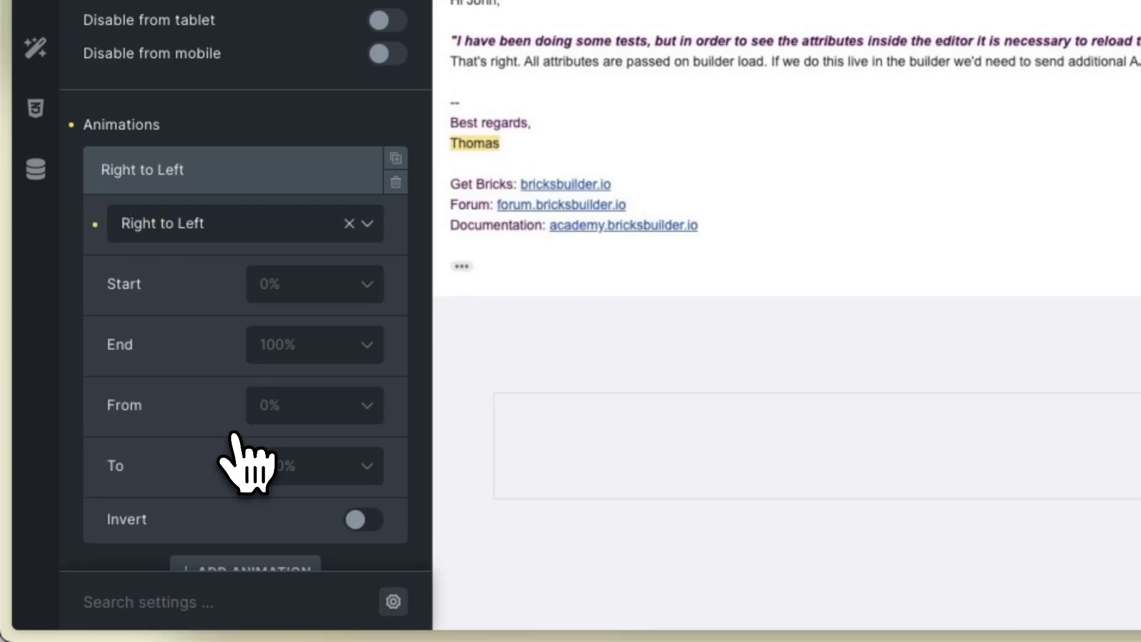
{"action": "scroll", "coordinate": [234, 435], "scroll_direction": "down", "scroll_amount": 2}
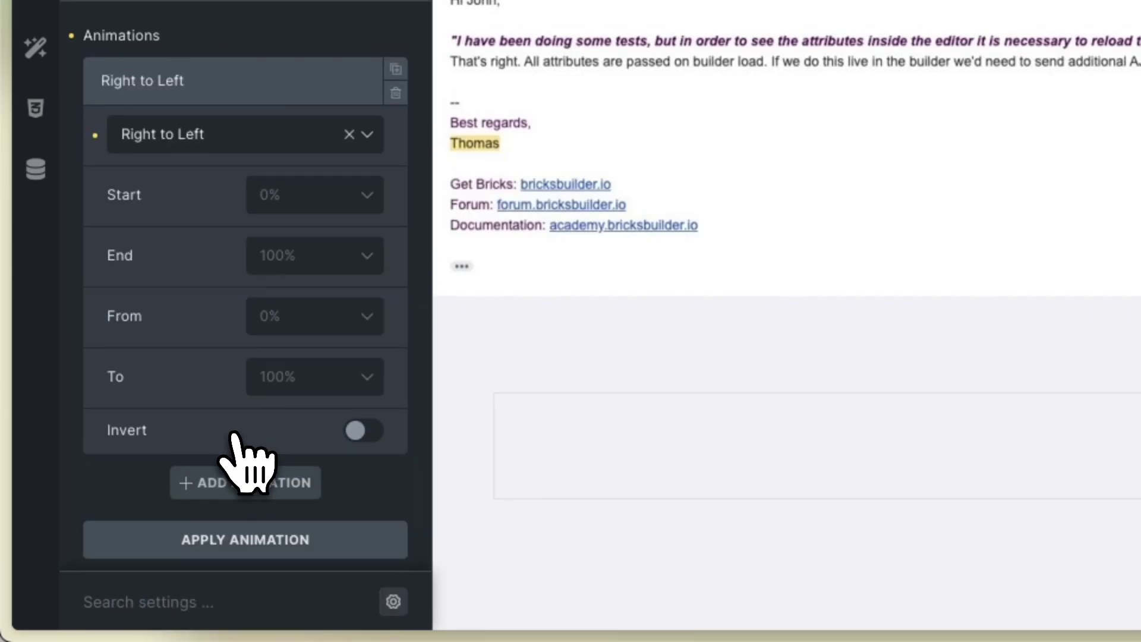
{"action": "left_click", "coordinate": [279, 529]}
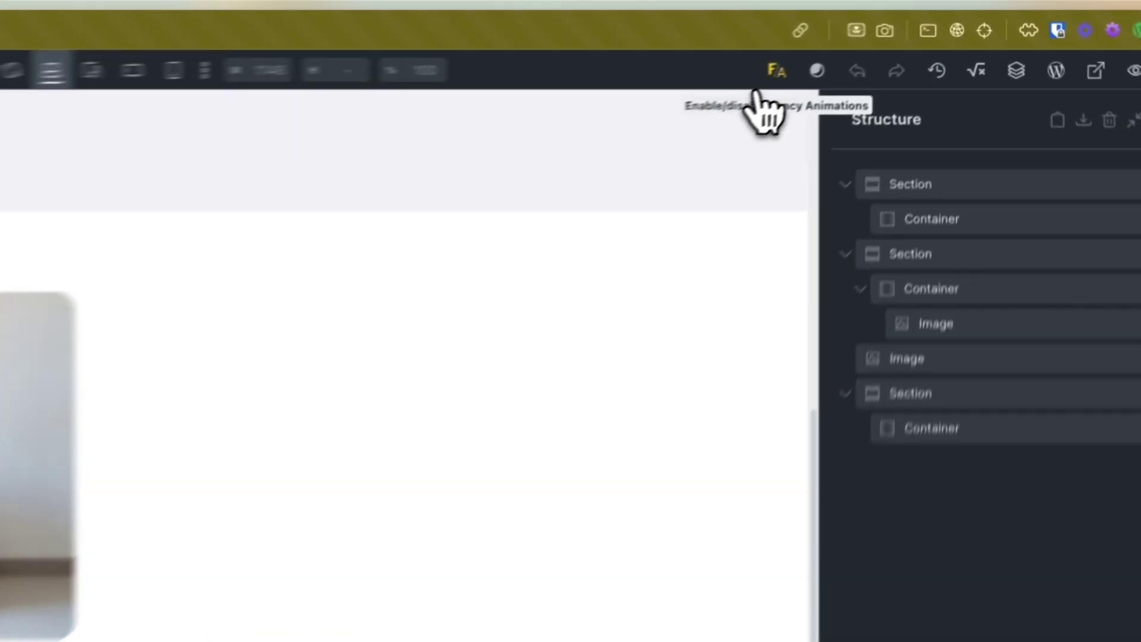
- Enable the FA animation preview and scroll the canvas to watch the image slide sideways
{"action": "left_click", "coordinate": [769, 83]}
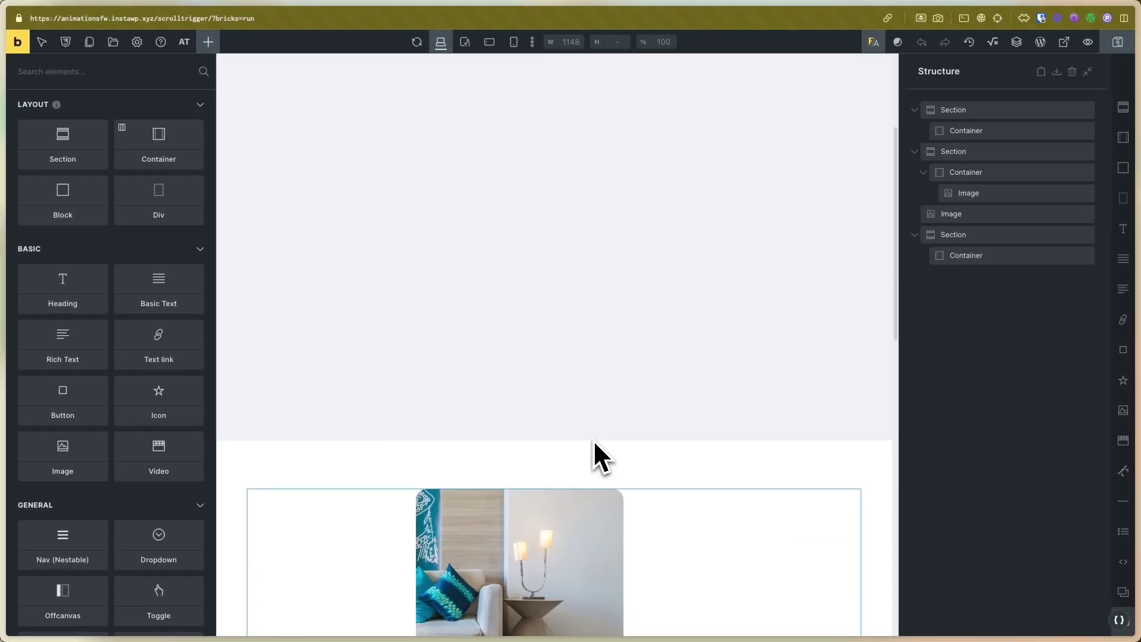
{"action": "scroll", "coordinate": [593, 440], "scroll_direction": "down", "scroll_amount": 8}
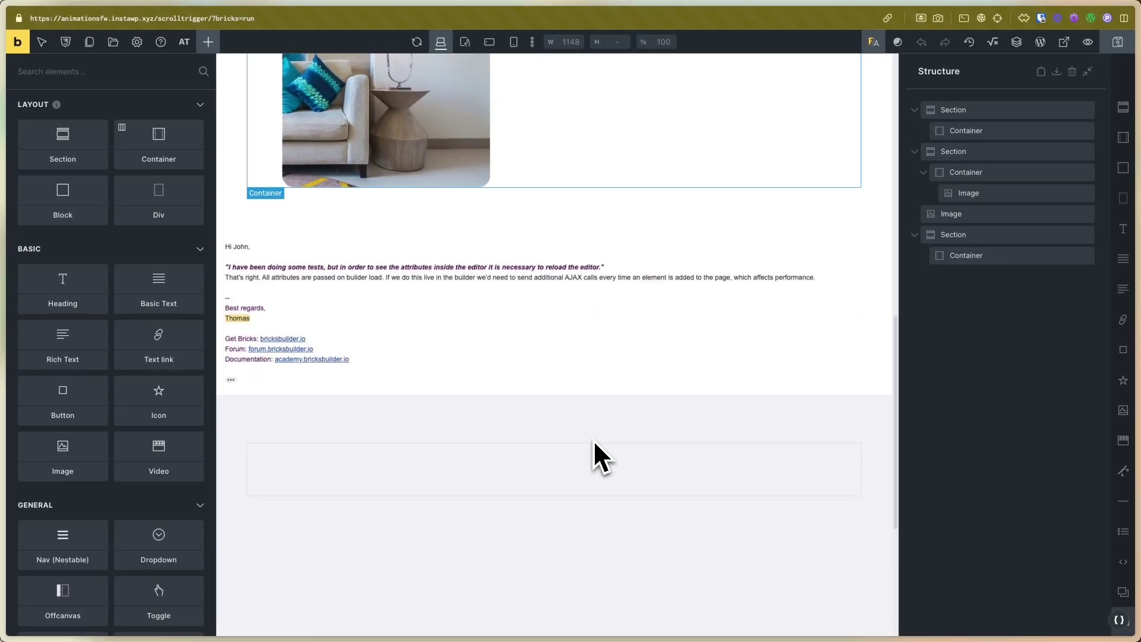
{"action": "scroll", "coordinate": [593, 440], "scroll_direction": "up", "scroll_amount": 8}
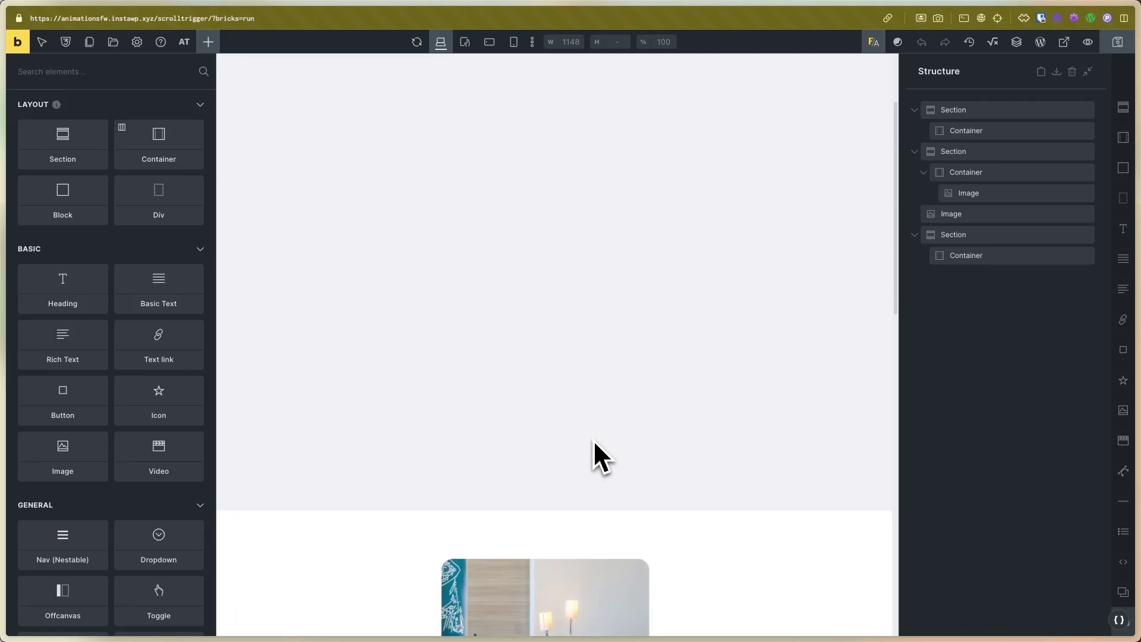
{"action": "scroll", "coordinate": [595, 443], "scroll_direction": "down", "scroll_amount": 2}
{"action": "scroll", "coordinate": [594, 443], "scroll_direction": "down", "scroll_amount": 8}
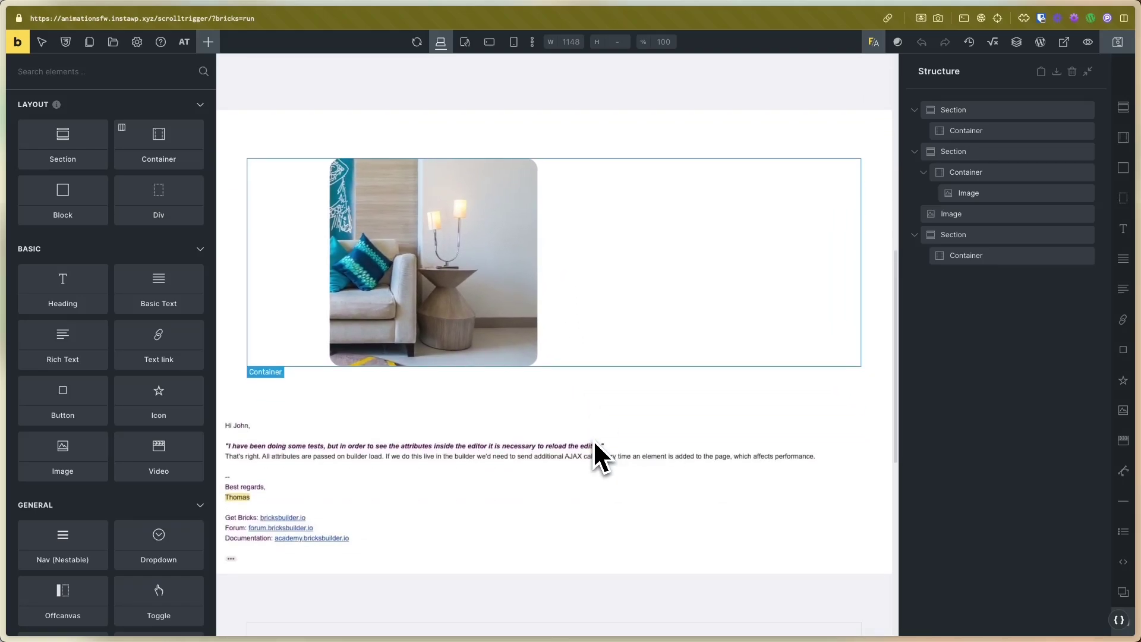
{"action": "scroll", "coordinate": [593, 440], "scroll_direction": "down", "scroll_amount": 4}
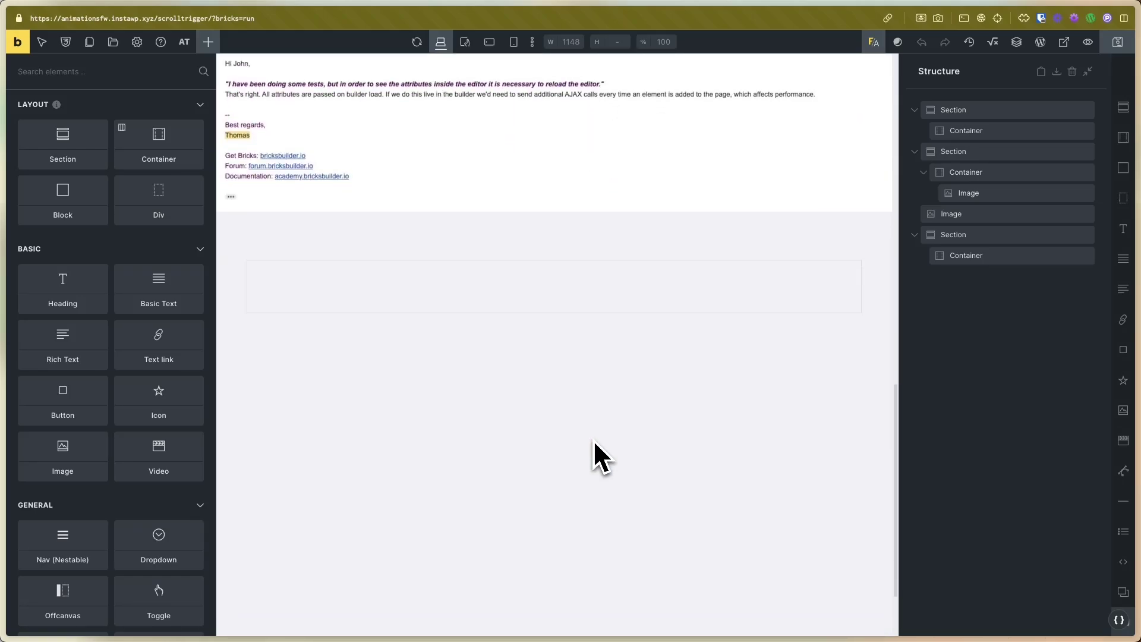
{"action": "scroll", "coordinate": [593, 439], "scroll_direction": "up", "scroll_amount": 4}
{"action": "scroll", "coordinate": [594, 440], "scroll_direction": "up", "scroll_amount": 6}
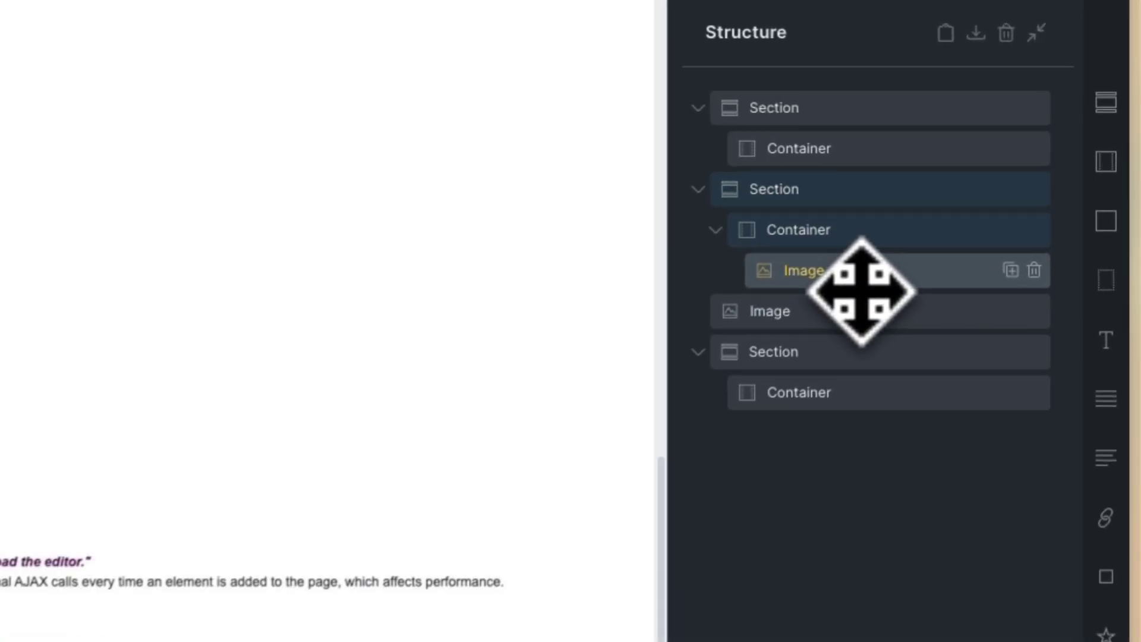
- Set the image's Right to Left animation Start to 20% and scroll to preview it
{"action": "left_click", "coordinate": [918, 241]}
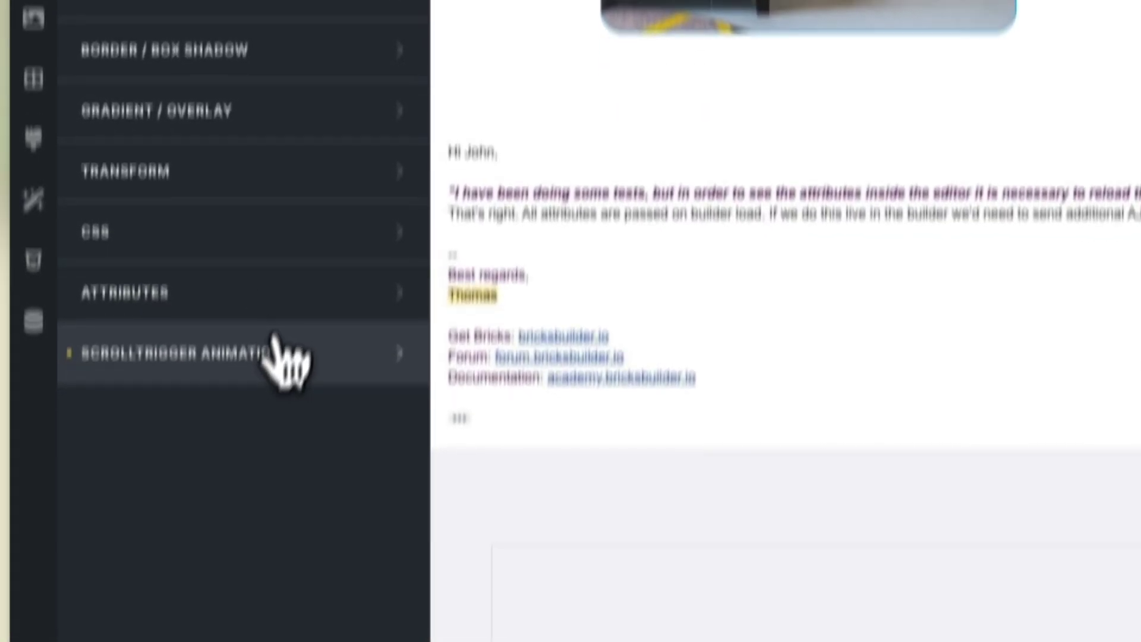
{"action": "left_click", "coordinate": [274, 351]}
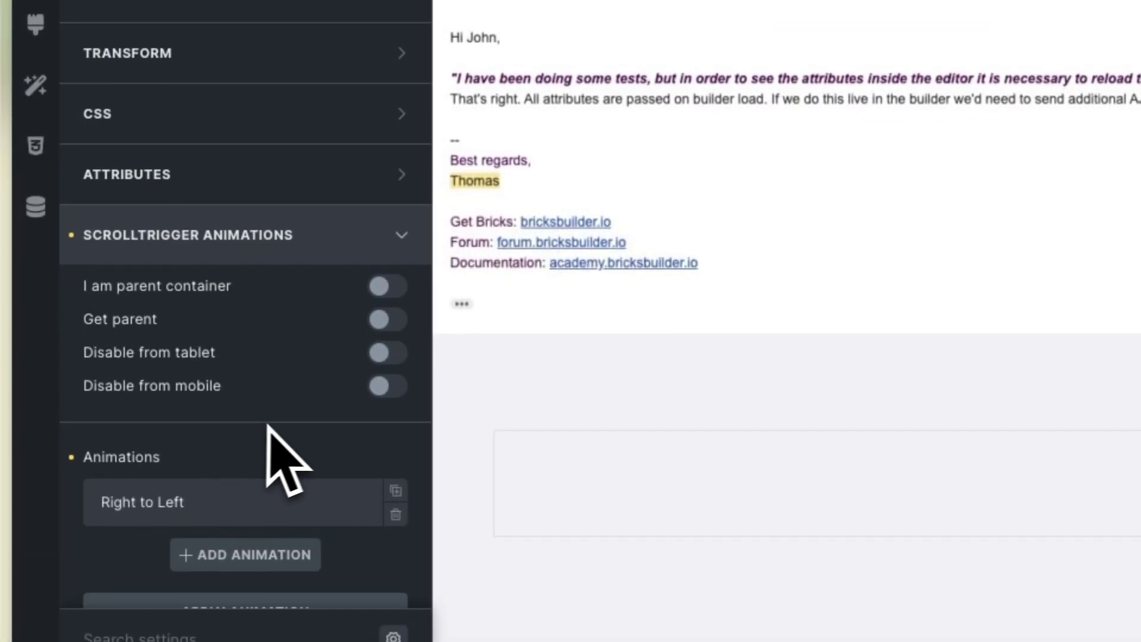
{"action": "scroll", "coordinate": [241, 499], "scroll_direction": "down", "scroll_amount": 5}
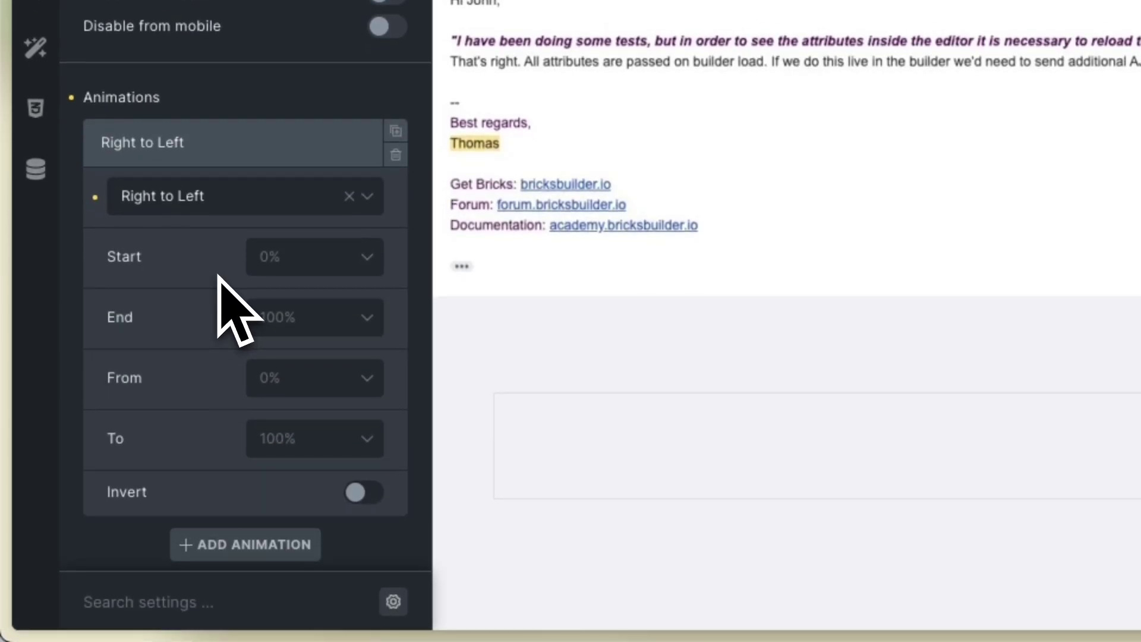
{"action": "left_click", "coordinate": [255, 261]}
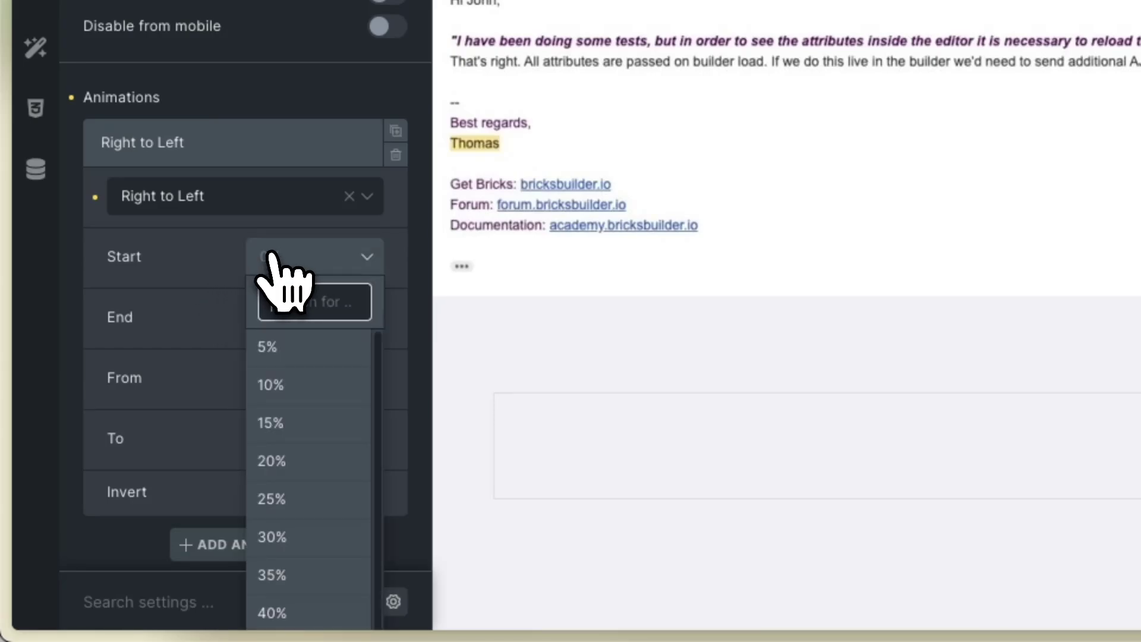
{"action": "left_click", "coordinate": [305, 459]}
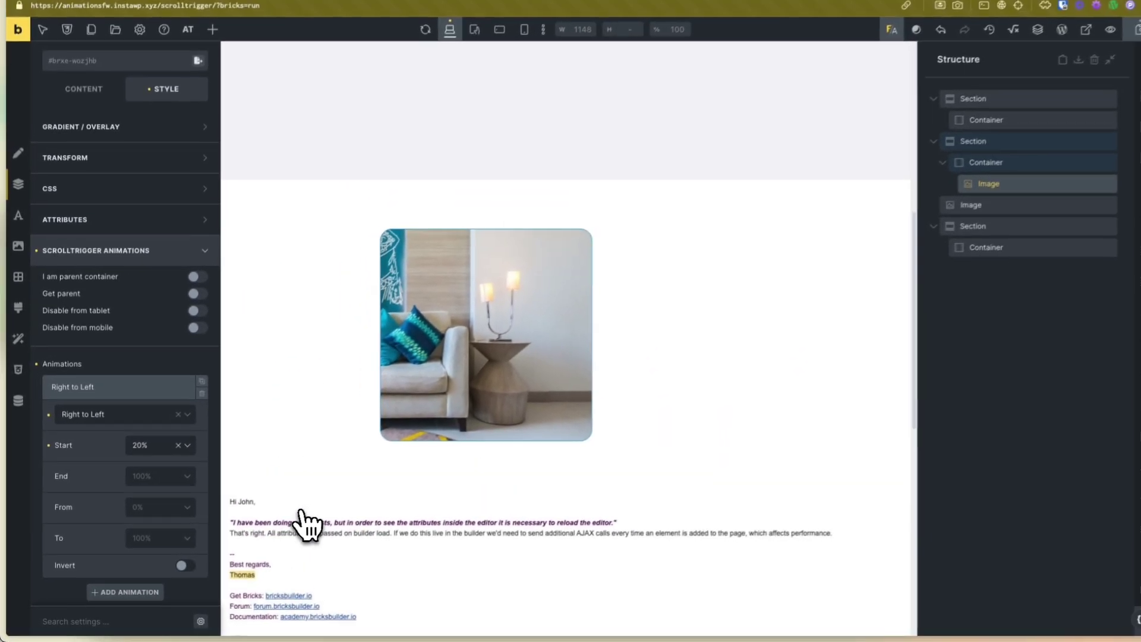
{"action": "scroll", "coordinate": [300, 510], "scroll_direction": "up", "scroll_amount": 6}
{"action": "scroll", "coordinate": [301, 510], "scroll_direction": "down", "scroll_amount": 2}
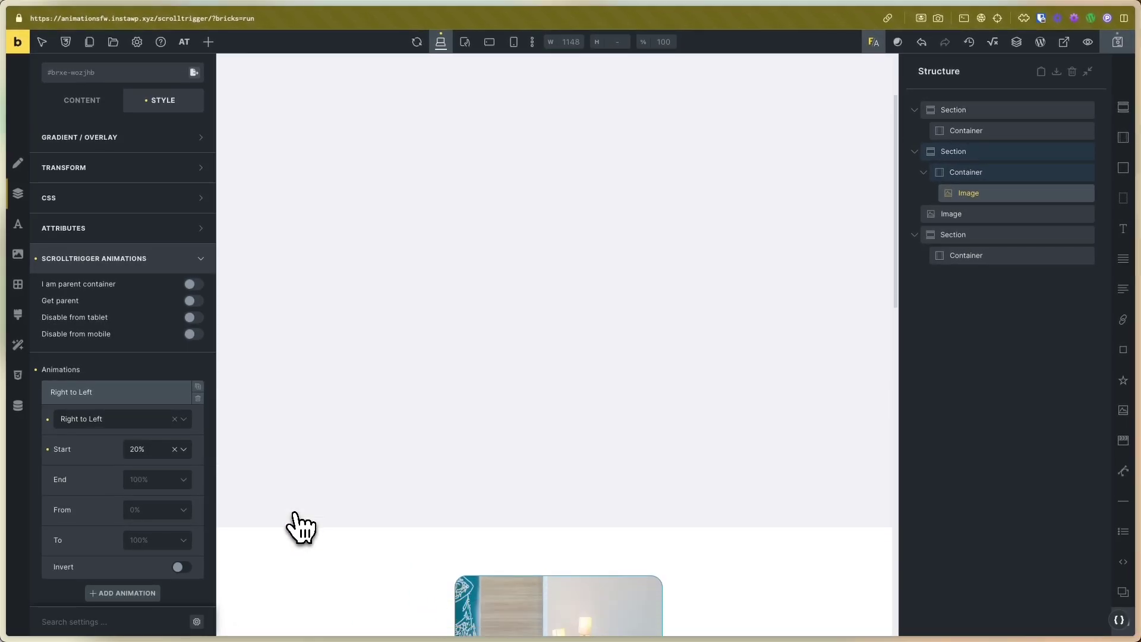
{"action": "scroll", "coordinate": [301, 528], "scroll_direction": "down", "scroll_amount": 2}
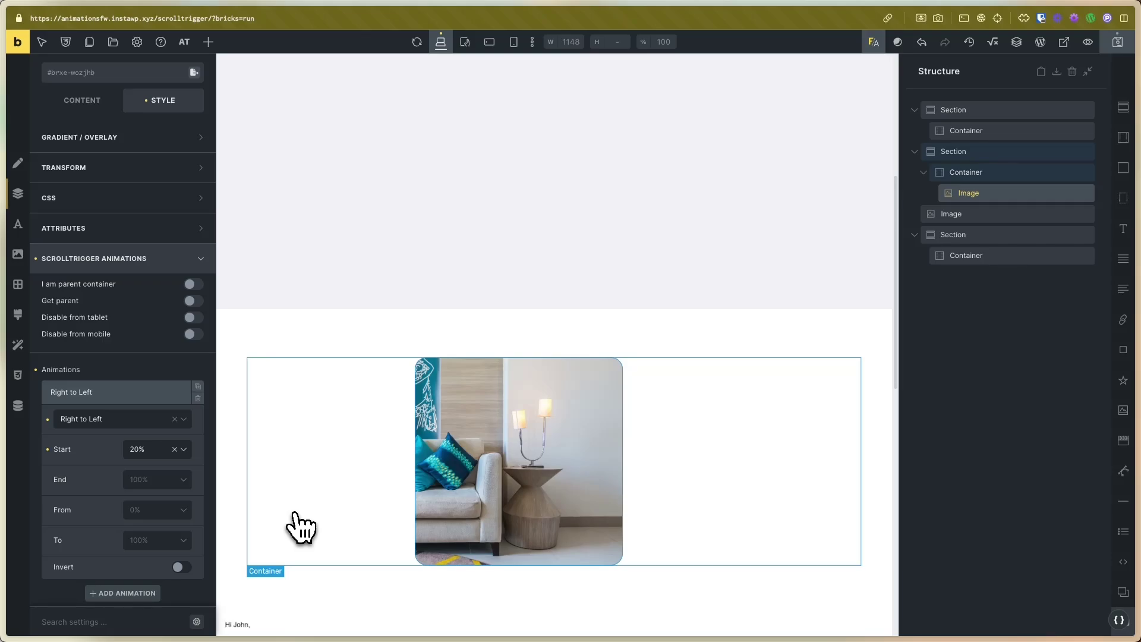
{"action": "scroll", "coordinate": [146, 529], "scroll_direction": "down", "scroll_amount": 1}
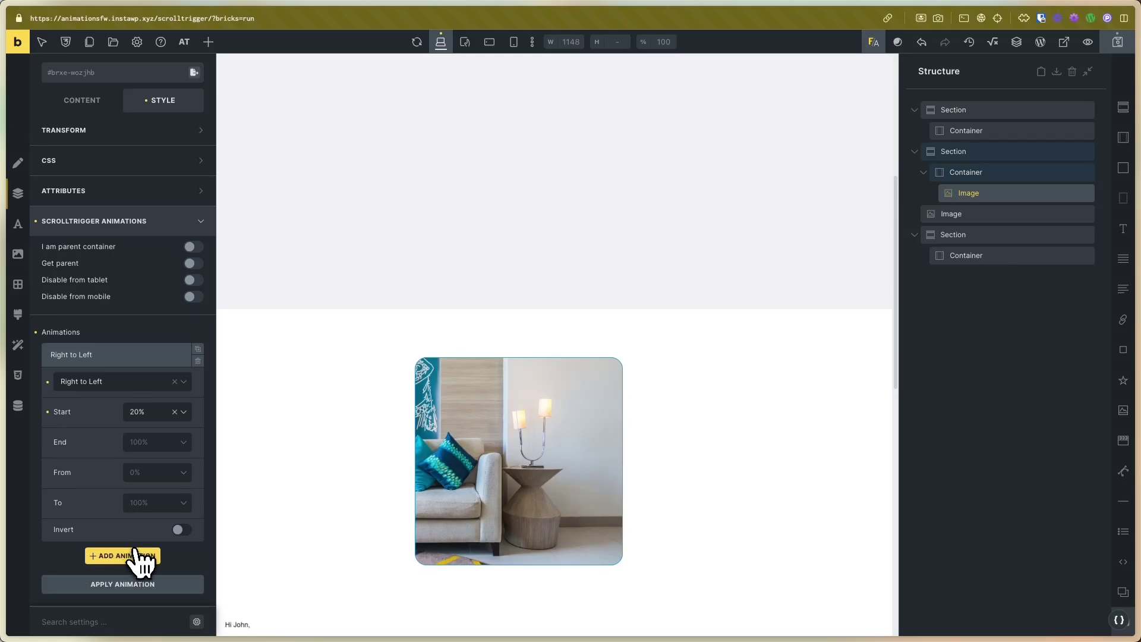
{"action": "scroll", "coordinate": [481, 441], "scroll_direction": "up", "scroll_amount": 3}
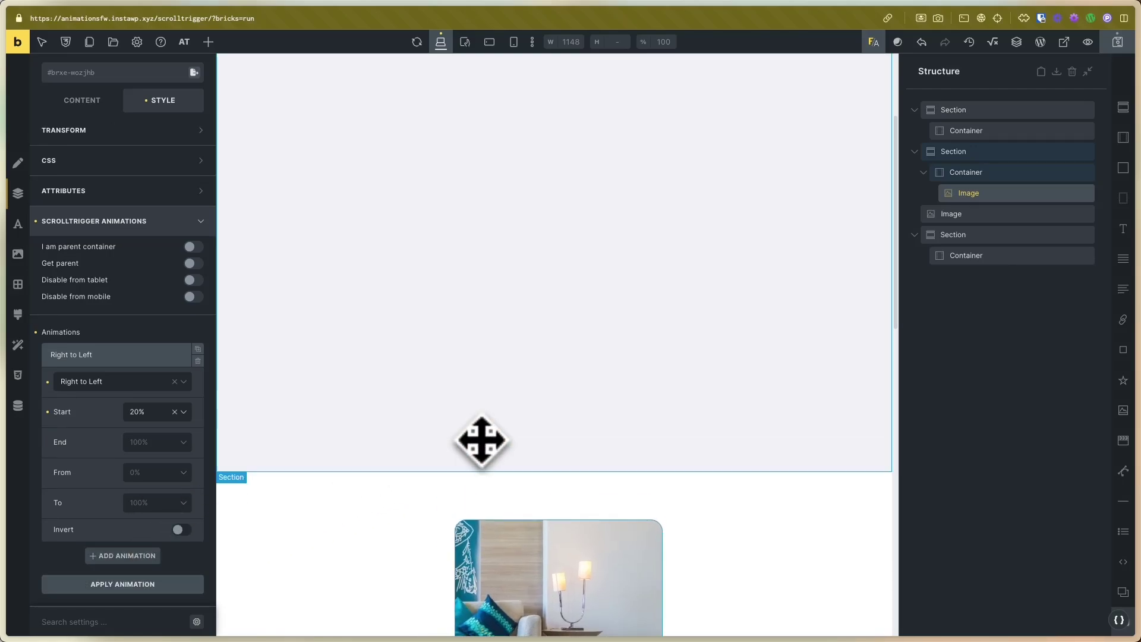
{"action": "scroll", "coordinate": [481, 441], "scroll_direction": "up", "scroll_amount": 3}
{"action": "scroll", "coordinate": [481, 441], "scroll_direction": "down", "scroll_amount": 5}
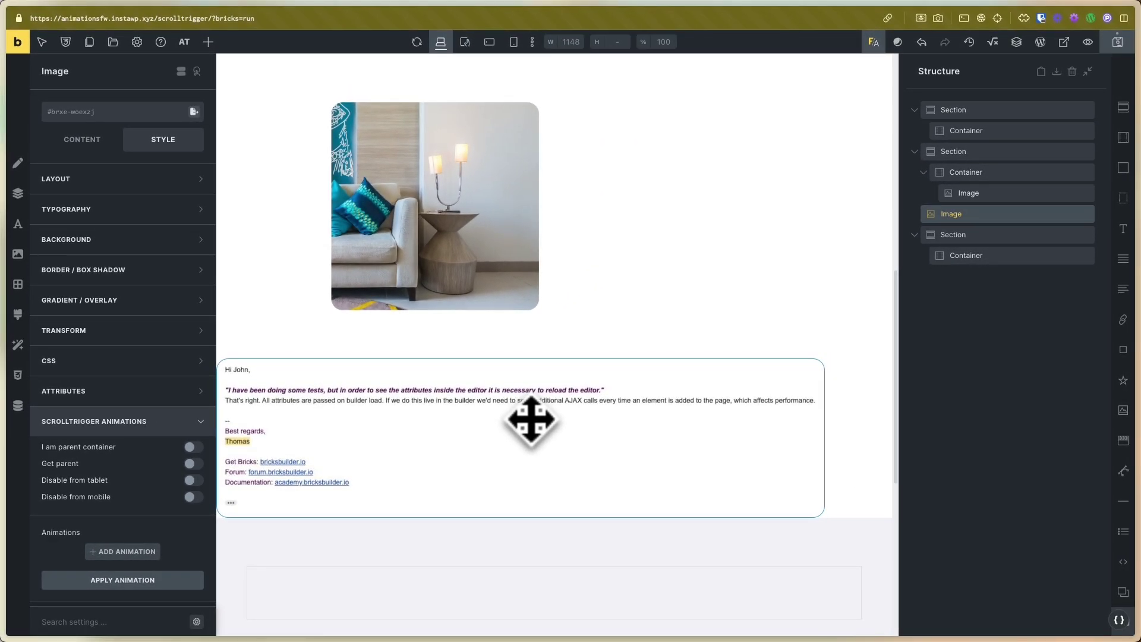
{"action": "scroll", "coordinate": [530, 420], "scroll_direction": "up", "scroll_amount": 3}
{"action": "scroll", "coordinate": [530, 420], "scroll_direction": "down", "scroll_amount": 1}
{"action": "left_click", "coordinate": [527, 404]}
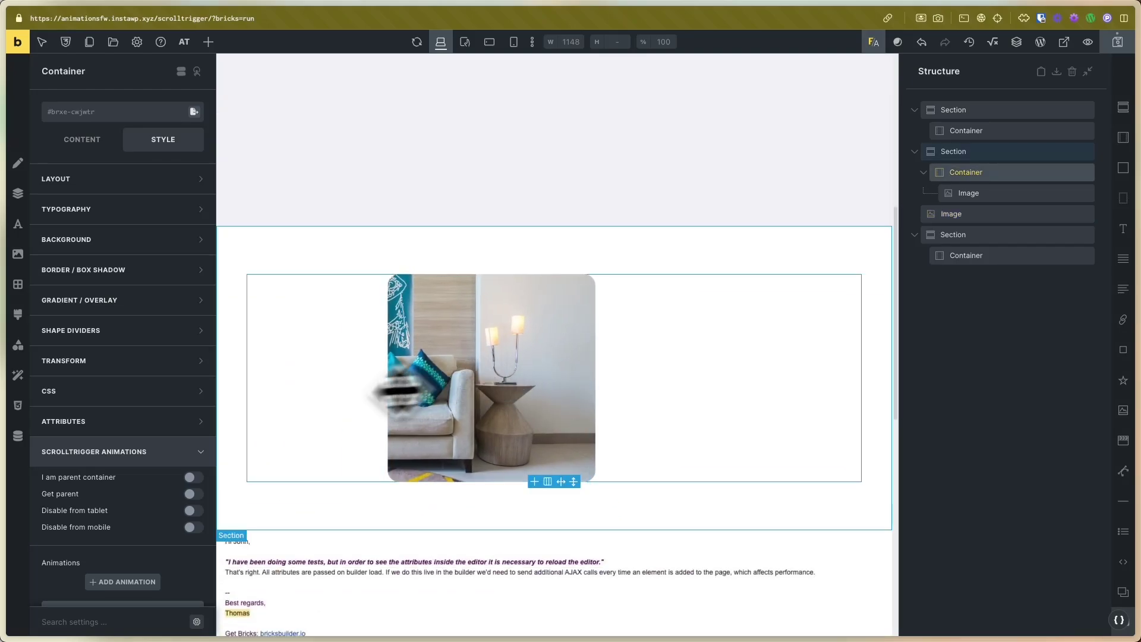
{"action": "left_click", "coordinate": [985, 196]}
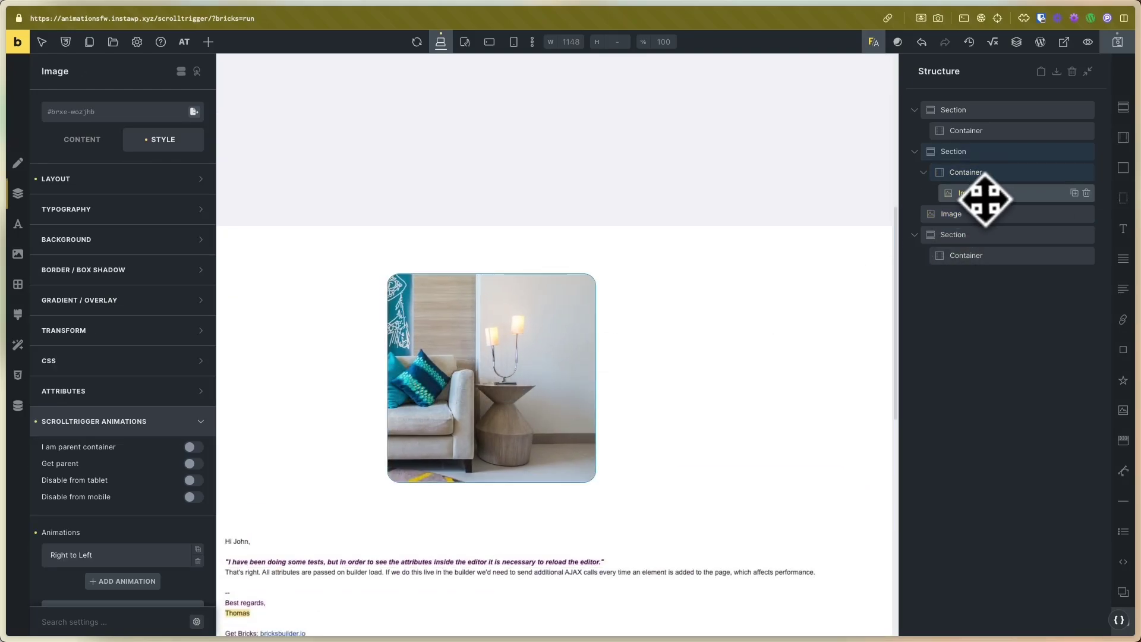
{"action": "left_click", "coordinate": [118, 553]}
{"action": "scroll", "coordinate": [113, 547], "scroll_direction": "down", "scroll_amount": 3}
{"action": "scroll", "coordinate": [521, 506], "scroll_direction": "up", "scroll_amount": 5}
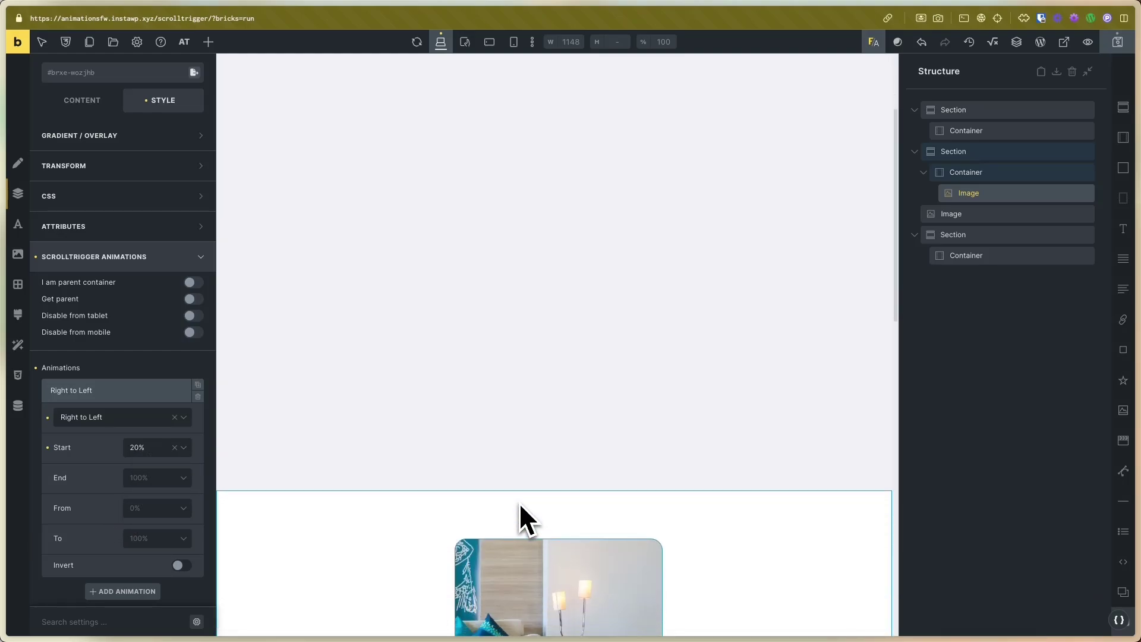
{"action": "scroll", "coordinate": [447, 526], "scroll_direction": "down", "scroll_amount": 2}
{"action": "scroll", "coordinate": [447, 527], "scroll_direction": "up", "scroll_amount": 3}
{"action": "scroll", "coordinate": [447, 527], "scroll_direction": "down", "scroll_amount": 1}
{"action": "scroll", "coordinate": [447, 526], "scroll_direction": "down", "scroll_amount": 1}
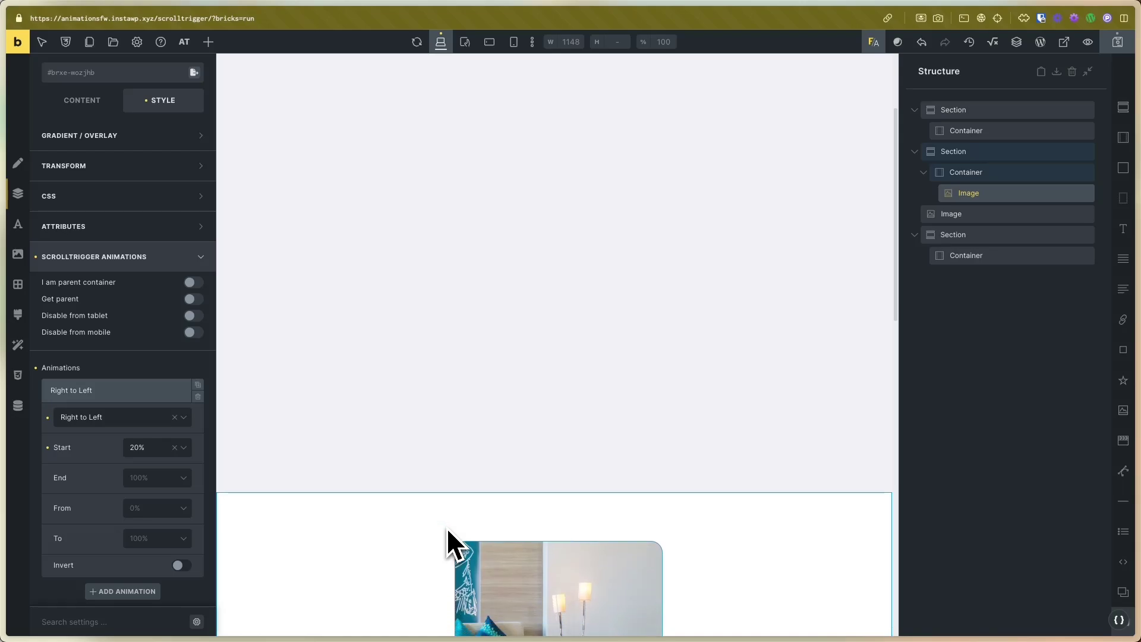
{"action": "scroll", "coordinate": [494, 533], "scroll_direction": "down", "scroll_amount": 5}
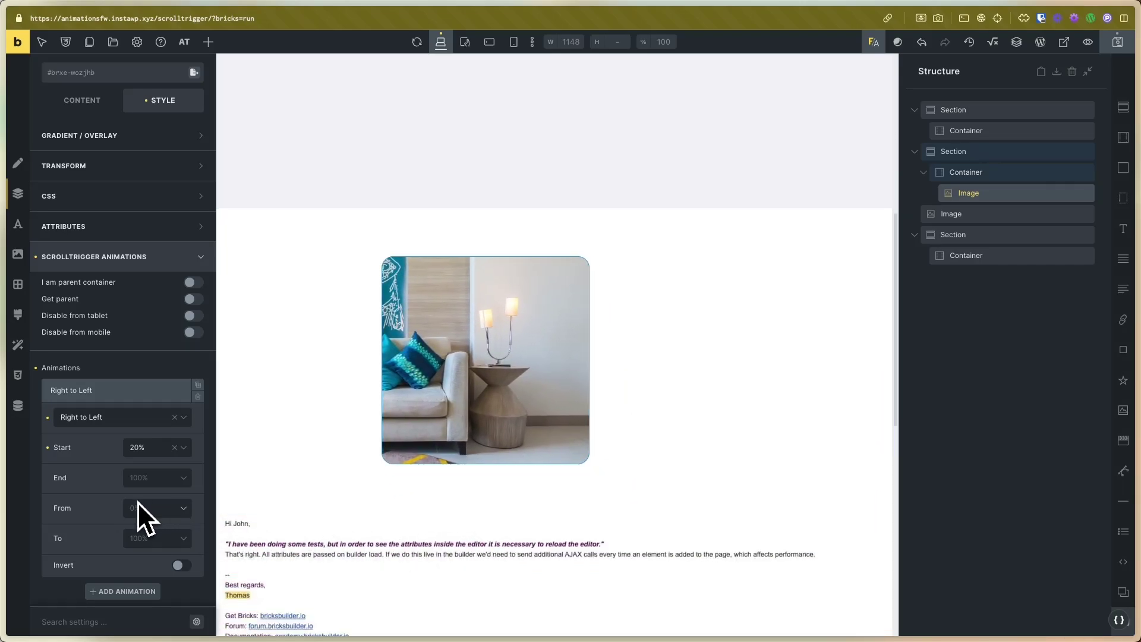
{"action": "scroll", "coordinate": [390, 502], "scroll_direction": "up", "scroll_amount": 4}
{"action": "scroll", "coordinate": [398, 486], "scroll_direction": "down", "scroll_amount": 10}
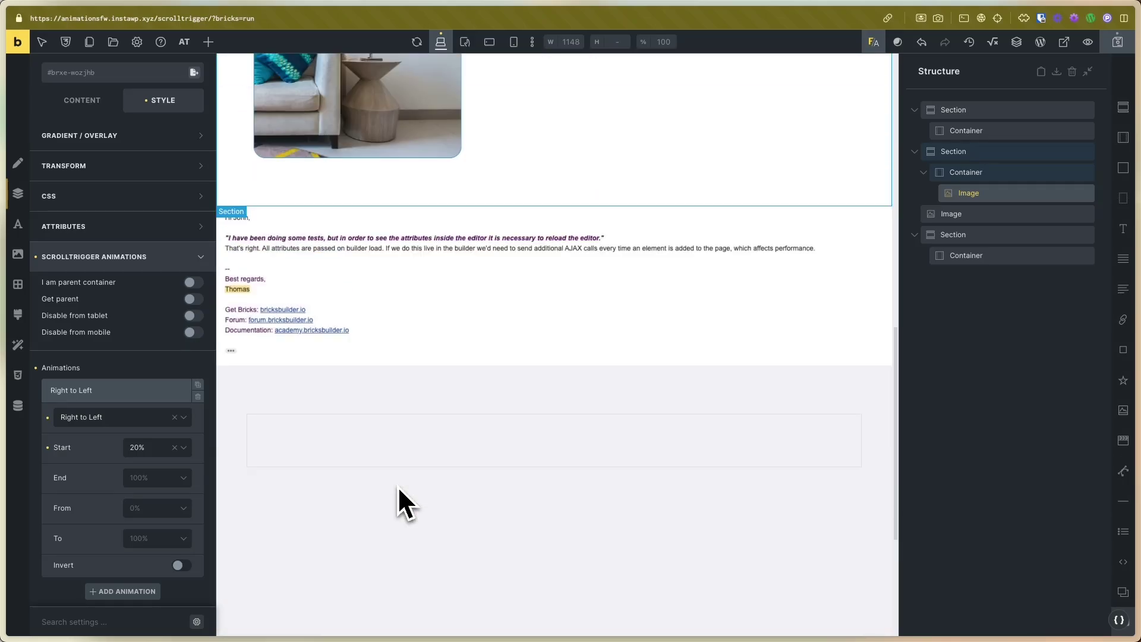
{"action": "scroll", "coordinate": [399, 489], "scroll_direction": "up", "scroll_amount": 7}
{"action": "left_click", "coordinate": [168, 479]}
{"action": "scroll", "coordinate": [151, 552], "scroll_direction": "down", "scroll_amount": 3}
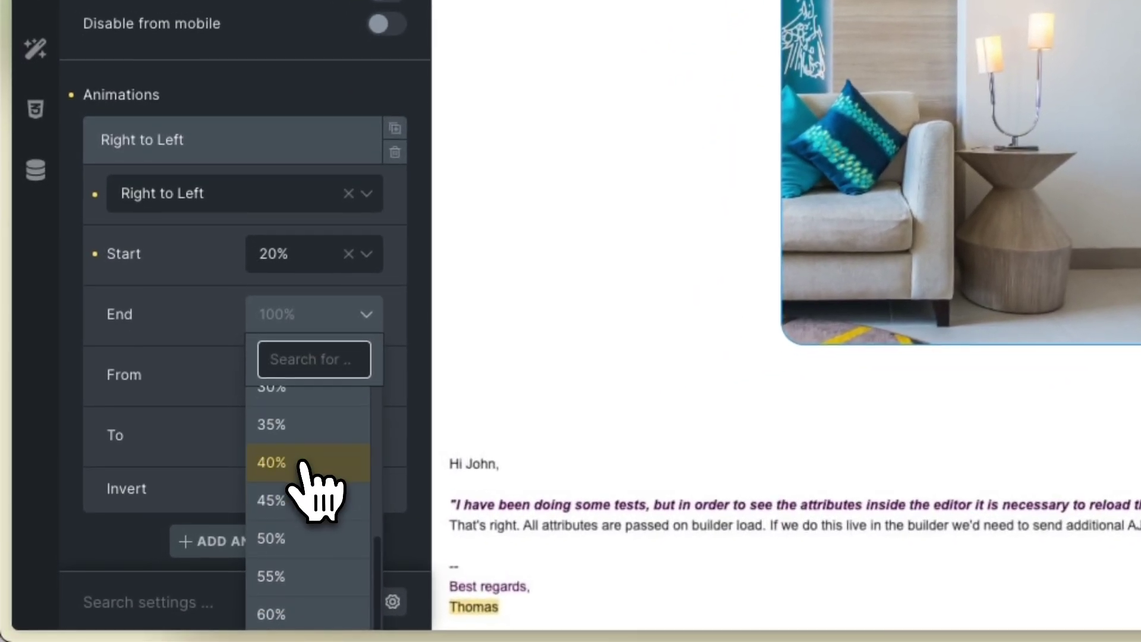
{"action": "scroll", "coordinate": [322, 517], "scroll_direction": "down", "scroll_amount": 3}
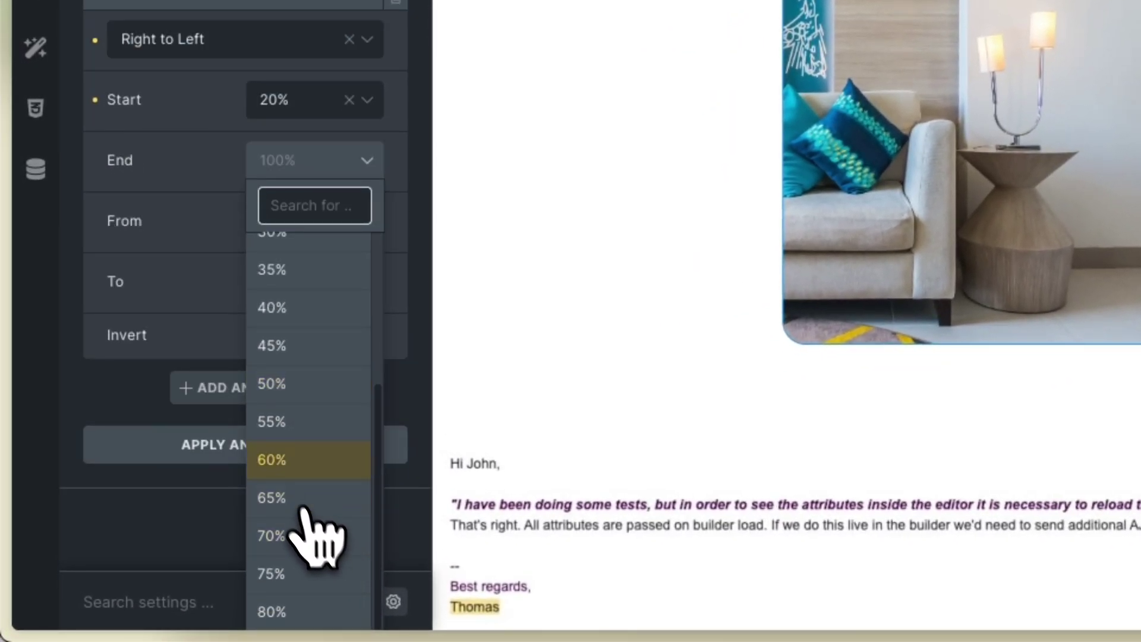
{"action": "left_click", "coordinate": [286, 469]}
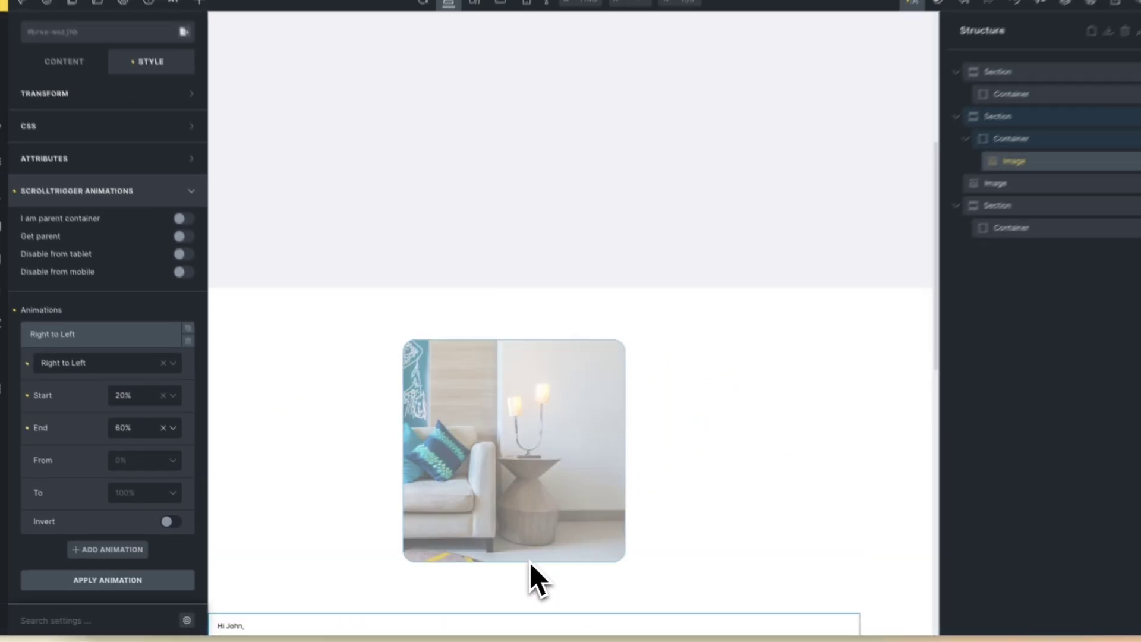
{"action": "scroll", "coordinate": [523, 583], "scroll_direction": "up", "scroll_amount": 5}
{"action": "scroll", "coordinate": [516, 568], "scroll_direction": "down", "scroll_amount": 5}
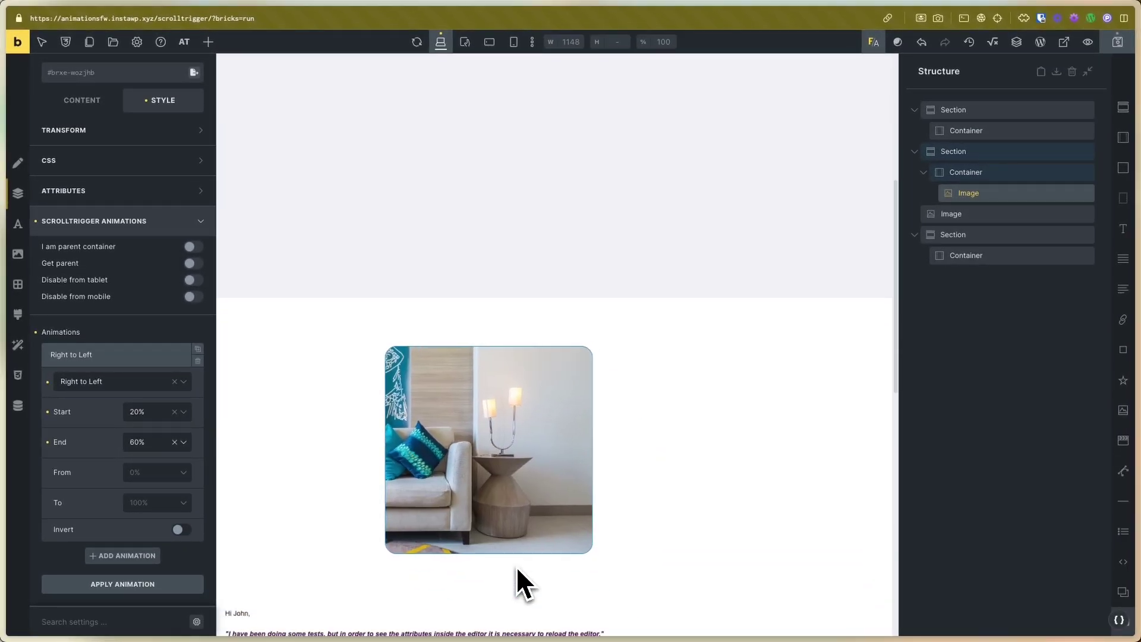
{"action": "scroll", "coordinate": [517, 569], "scroll_direction": "down", "scroll_amount": 2}
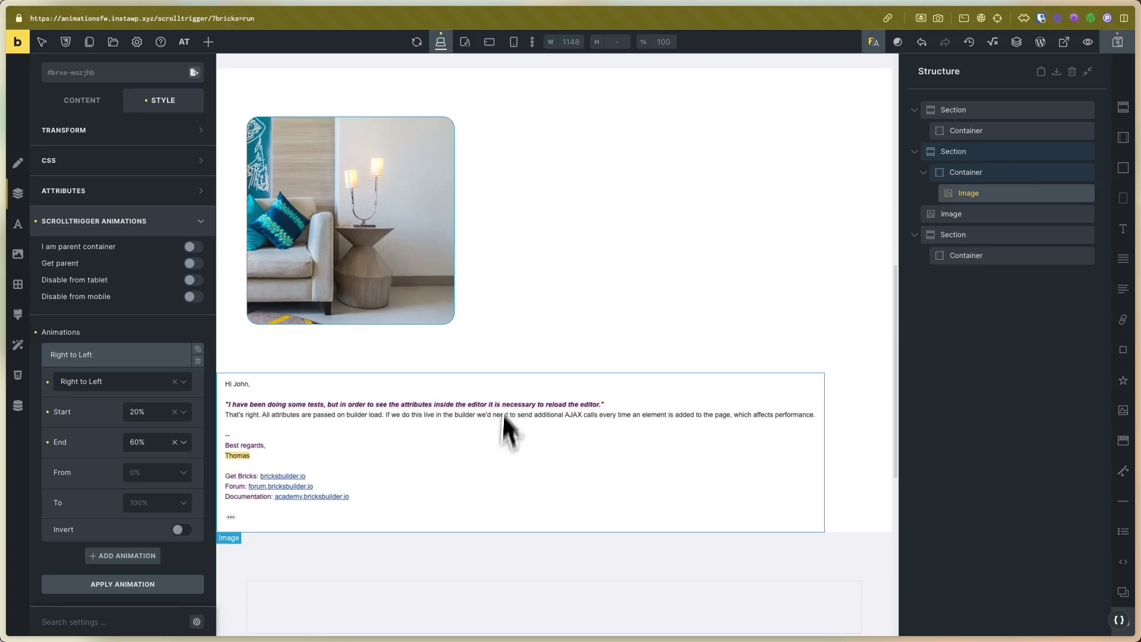
- Change the image's scroll animation type from Right to Left to Zoom
{"action": "scroll", "coordinate": [500, 475], "scroll_direction": "down", "scroll_amount": 3}
{"action": "scroll", "coordinate": [498, 467], "scroll_direction": "up", "scroll_amount": 2}
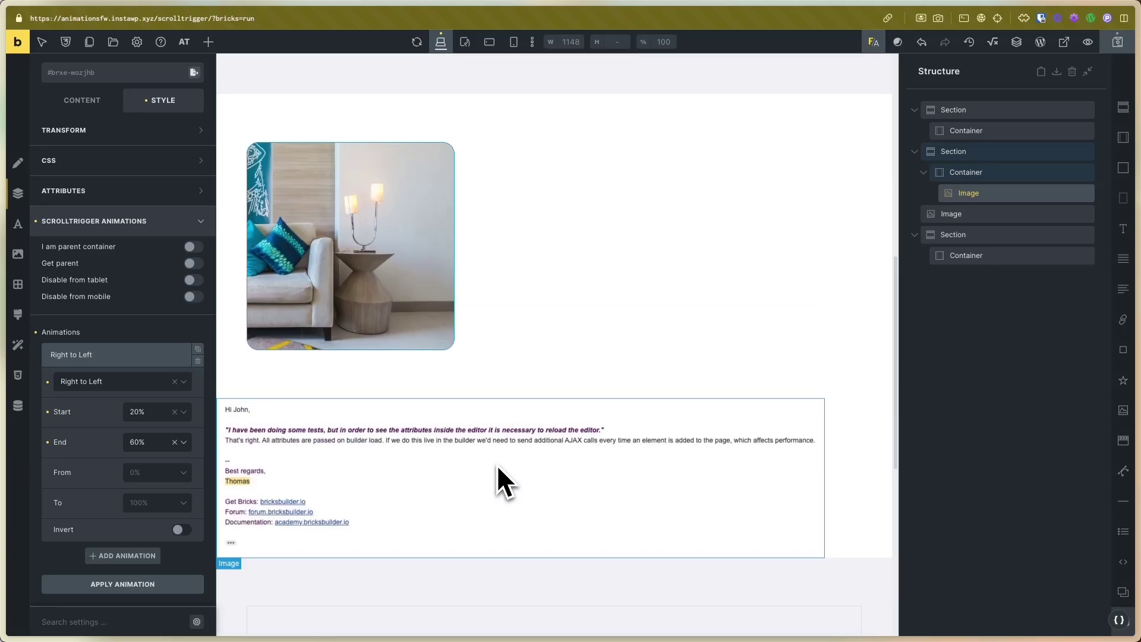
{"action": "scroll", "coordinate": [368, 458], "scroll_direction": "up", "scroll_amount": 3}
{"action": "scroll", "coordinate": [359, 450], "scroll_direction": "down", "scroll_amount": 3}
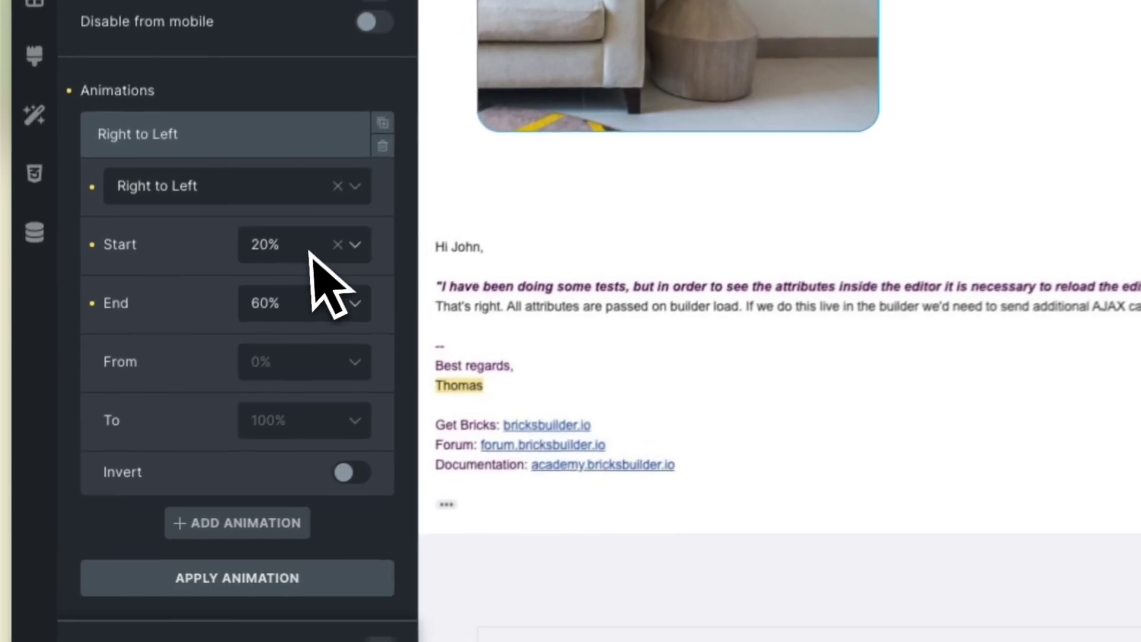
{"action": "left_click", "coordinate": [274, 187]}
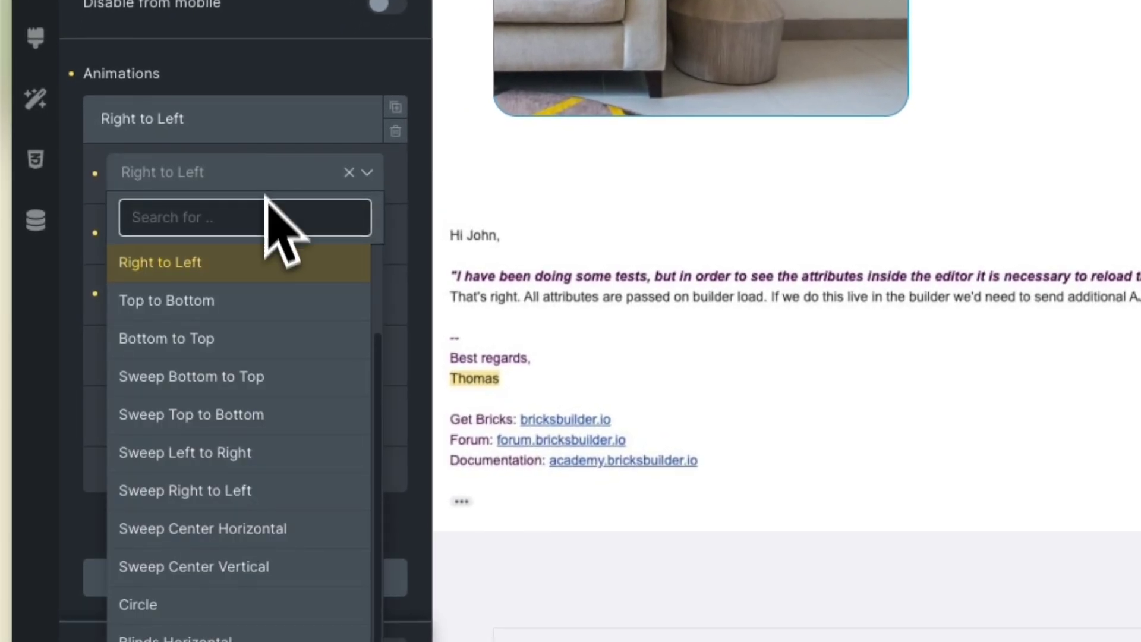
{"action": "scroll", "coordinate": [230, 381], "scroll_direction": "up", "scroll_amount": 2}
{"action": "left_click", "coordinate": [178, 264]}
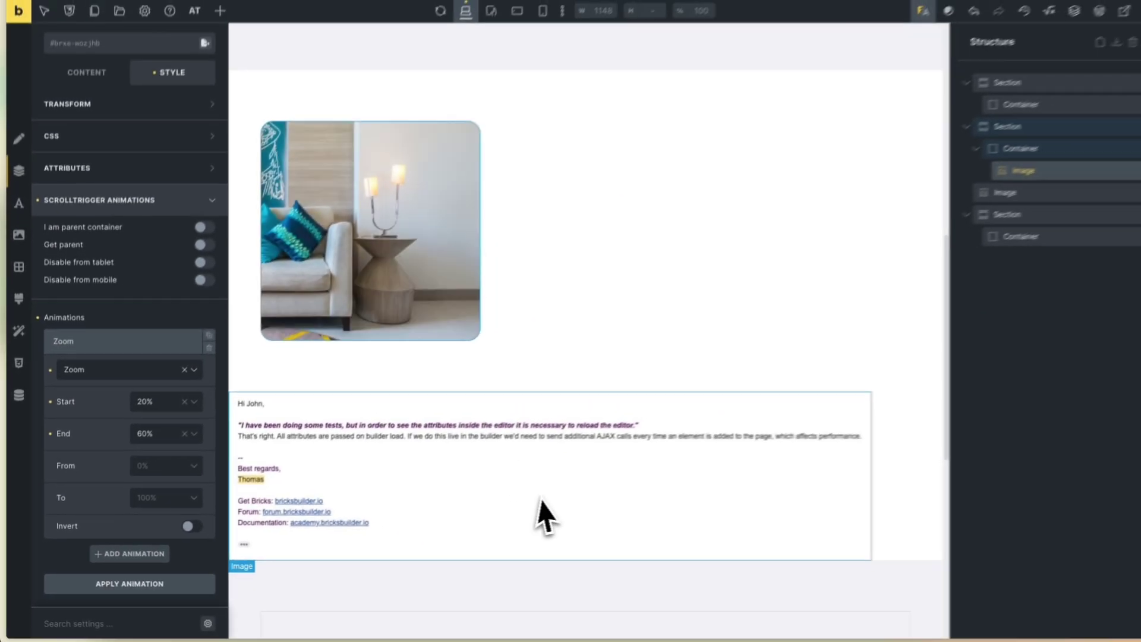
{"action": "scroll", "coordinate": [516, 518], "scroll_direction": "up", "scroll_amount": 5}
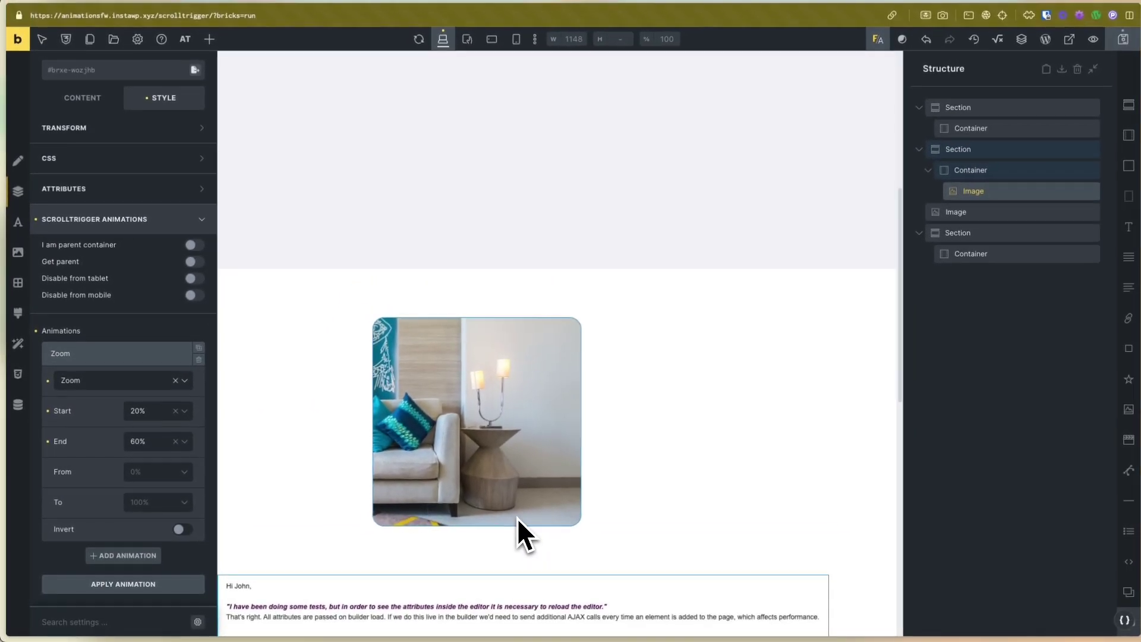
{"action": "scroll", "coordinate": [515, 521], "scroll_direction": "down", "scroll_amount": 3}
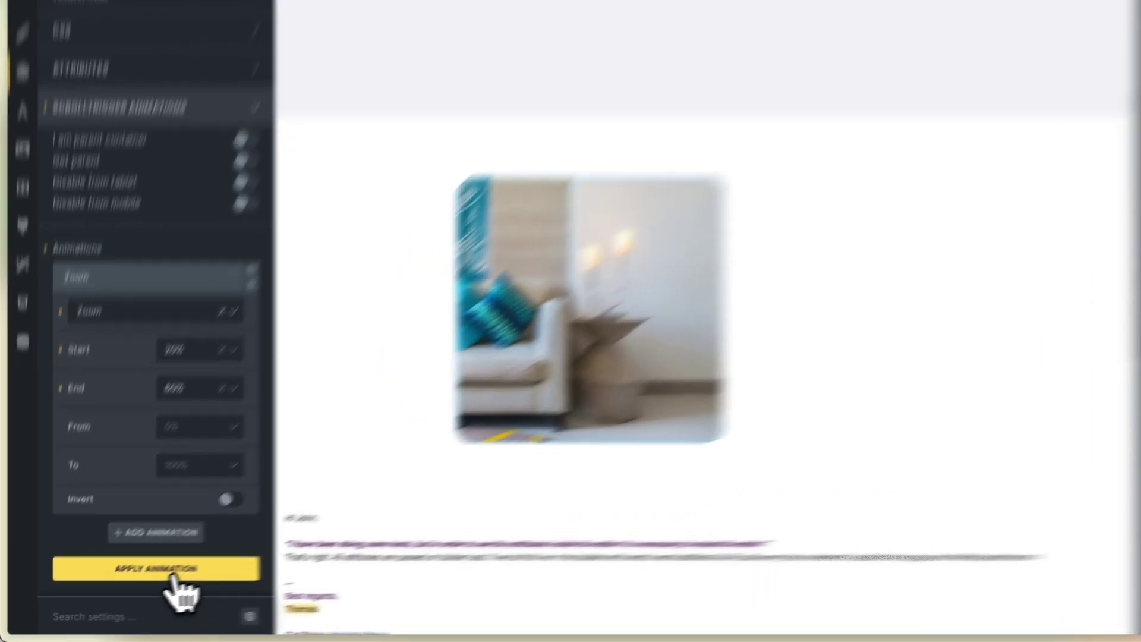
- Apply the Zoom animation and confirm the editor reload
{"action": "left_click", "coordinate": [126, 588]}
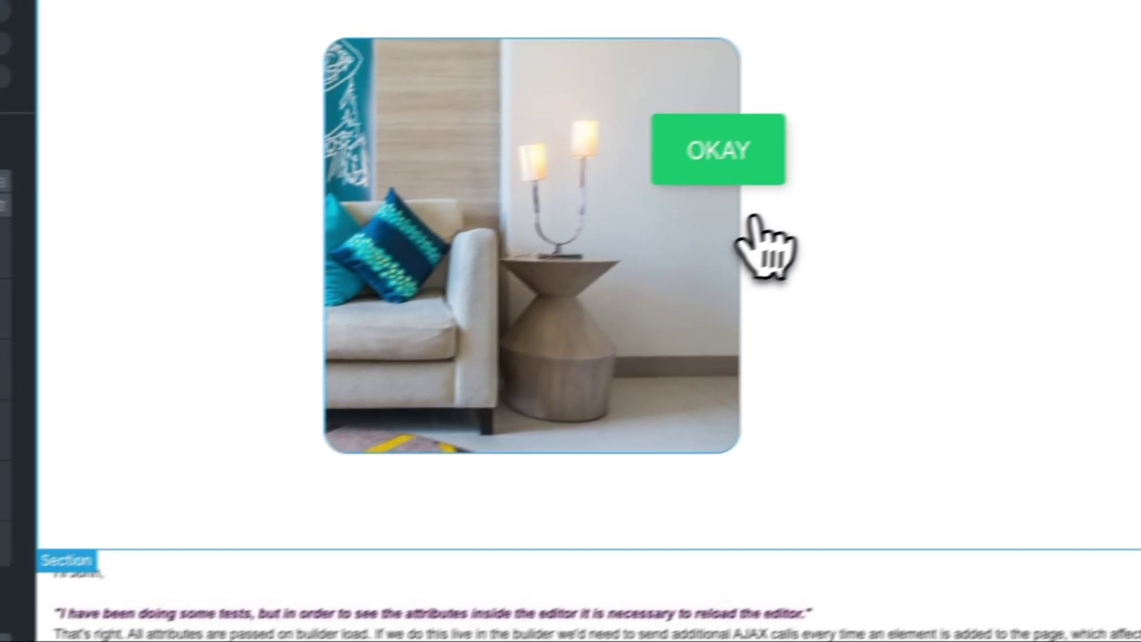
{"action": "left_click", "coordinate": [1075, 35]}
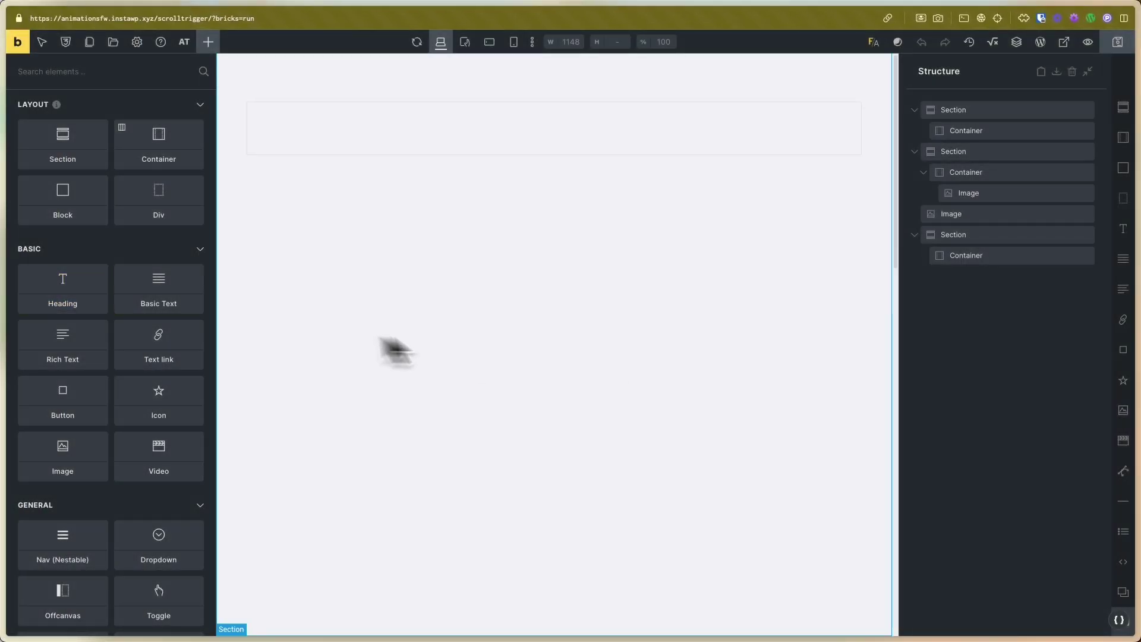
{"action": "scroll", "coordinate": [590, 331], "scroll_direction": "down", "scroll_amount": 3}
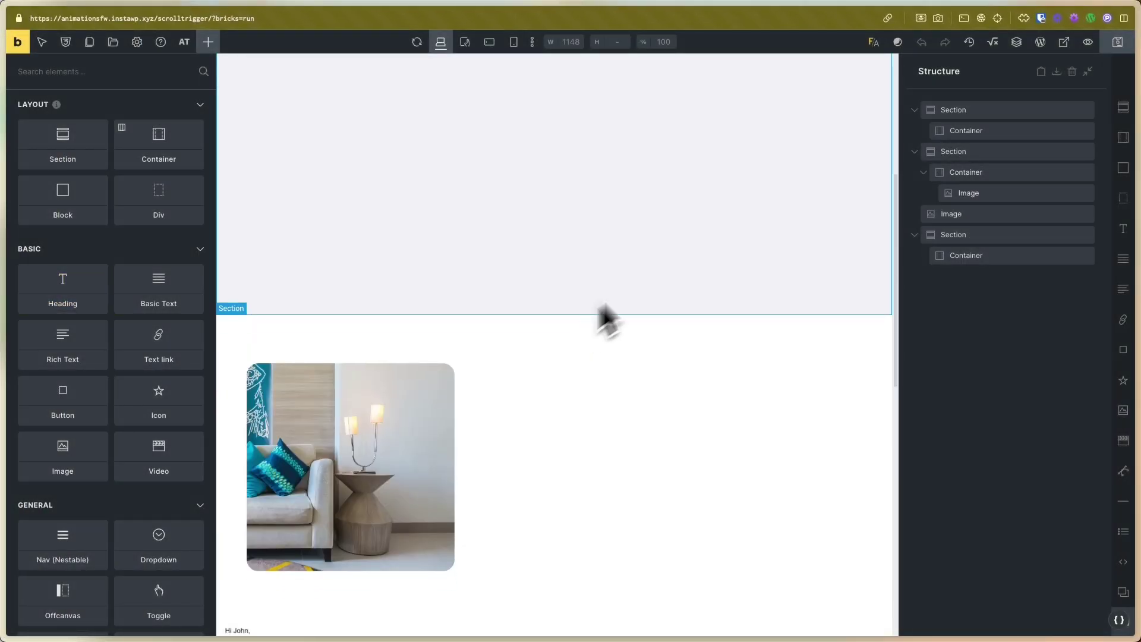
- Turn on the F/A animation preview and scroll the canvas to watch the image zoom
{"action": "left_click", "coordinate": [874, 42]}
{"action": "scroll", "coordinate": [651, 331], "scroll_direction": "down", "scroll_amount": 3}
{"action": "scroll", "coordinate": [653, 335], "scroll_direction": "up", "scroll_amount": 4}
{"action": "scroll", "coordinate": [654, 336], "scroll_direction": "up", "scroll_amount": 2}
{"action": "scroll", "coordinate": [654, 336], "scroll_direction": "down", "scroll_amount": 6}
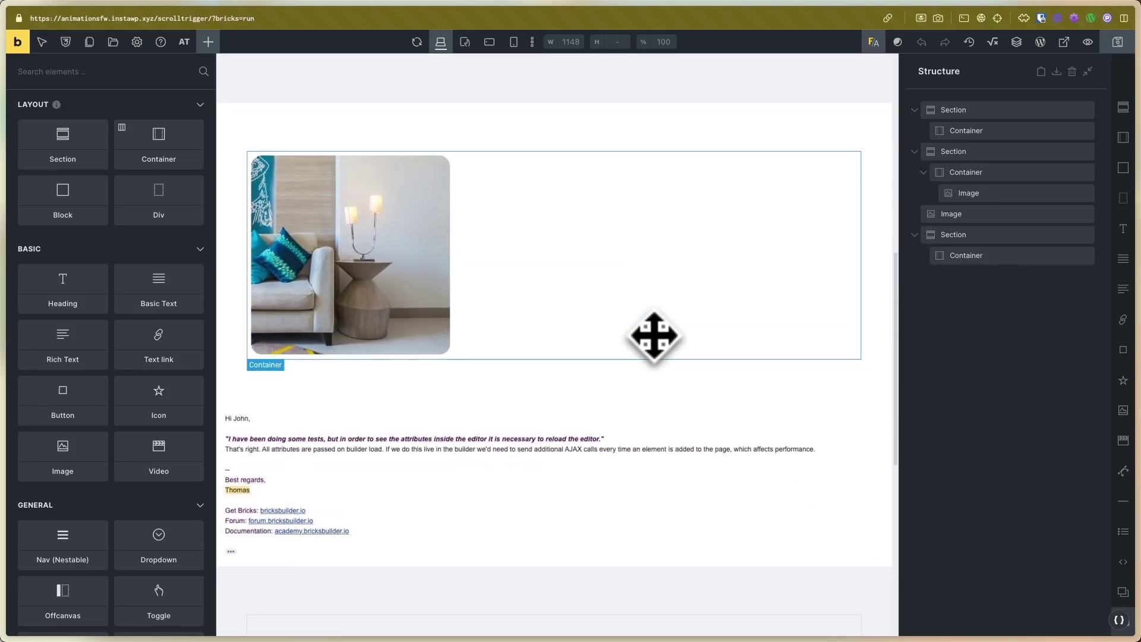
{"action": "scroll", "coordinate": [653, 336], "scroll_direction": "up", "scroll_amount": 5}
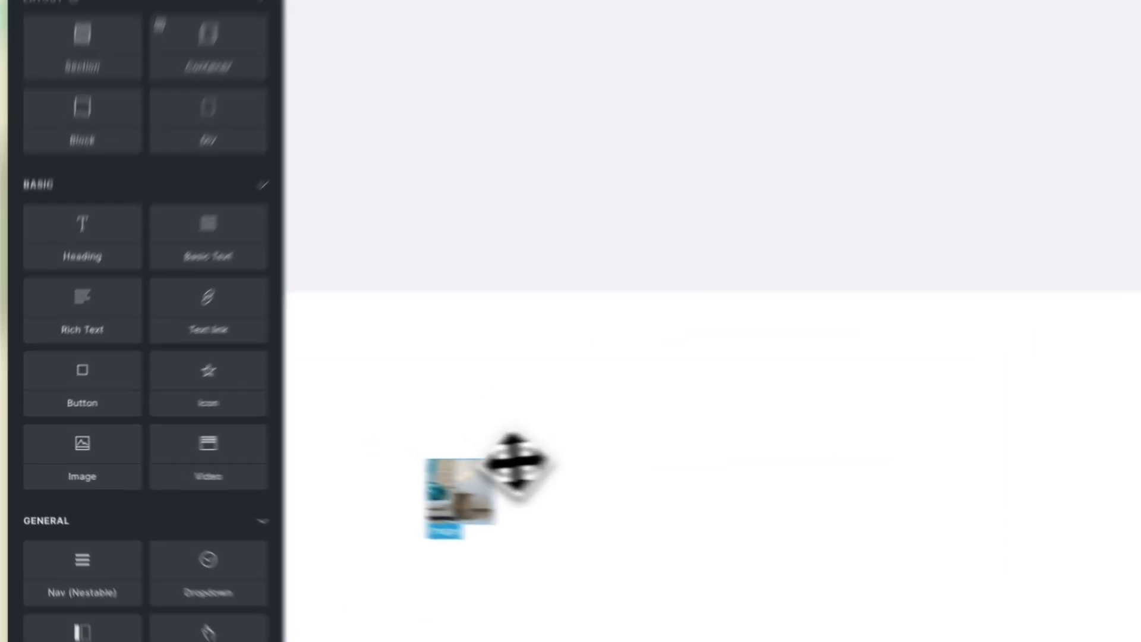
- Select the image, expand its Zoom ScrollTrigger animation and set From to 20%
{"action": "left_click", "coordinate": [362, 499]}
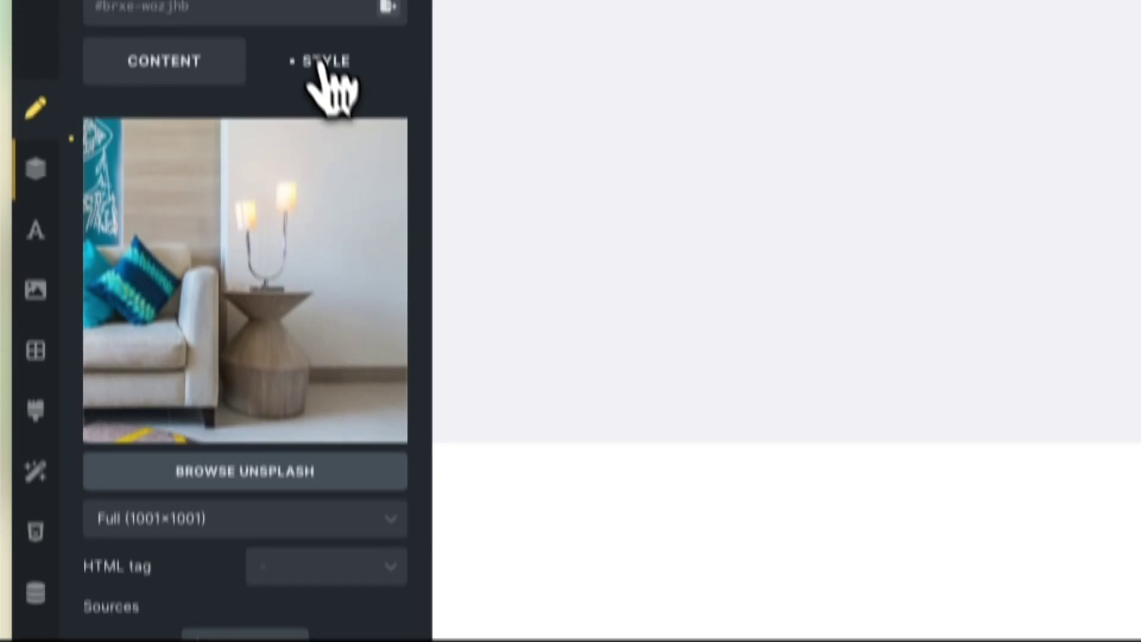
{"action": "left_click", "coordinate": [329, 85]}
{"action": "left_click", "coordinate": [261, 447]}
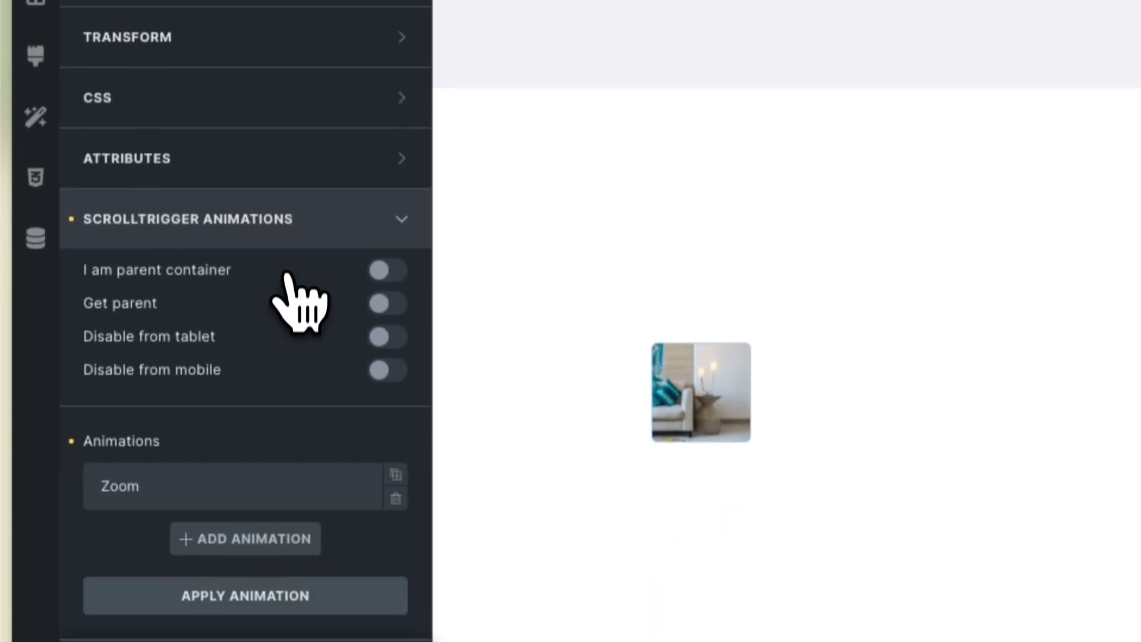
{"action": "left_click", "coordinate": [237, 484]}
{"action": "scroll", "coordinate": [228, 499], "scroll_direction": "down", "scroll_amount": 5}
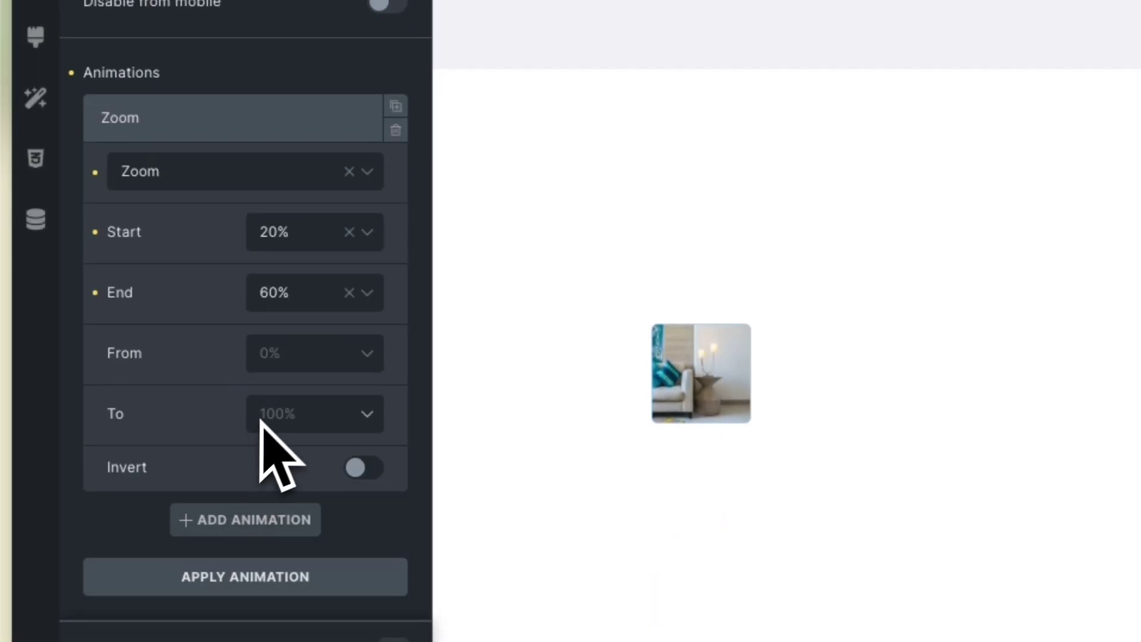
{"action": "left_click", "coordinate": [300, 356]}
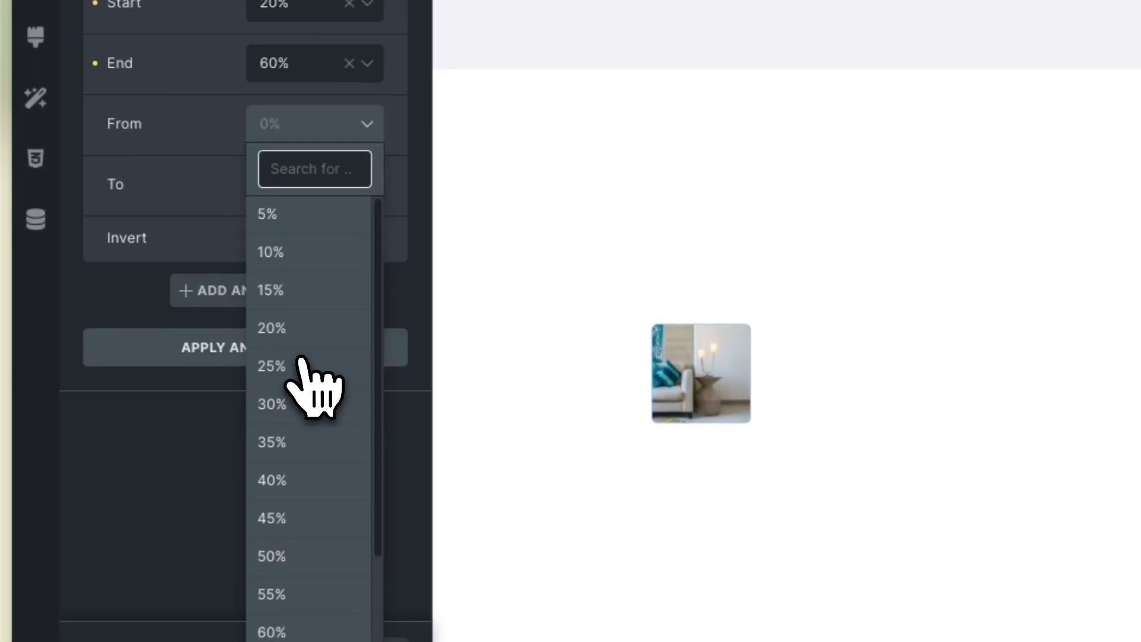
{"action": "left_click", "coordinate": [303, 344]}
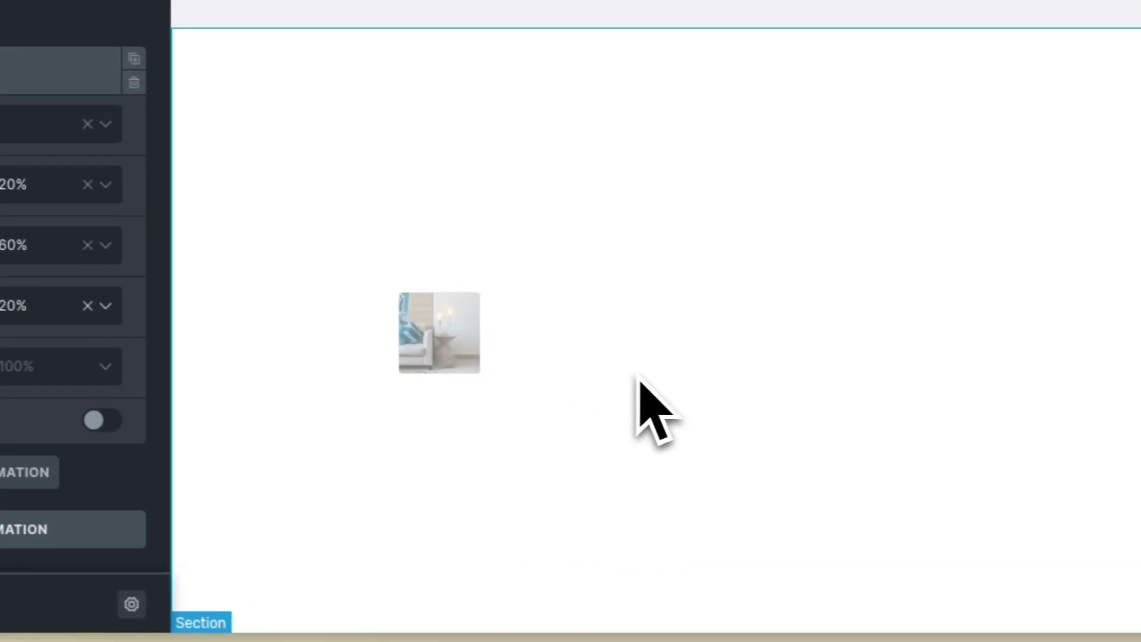
- Scroll the canvas up and down to preview the Zoom animation with From 20%
{"action": "scroll", "coordinate": [899, 431], "scroll_direction": "up", "scroll_amount": 5}
{"action": "scroll", "coordinate": [624, 384], "scroll_direction": "down", "scroll_amount": 5}
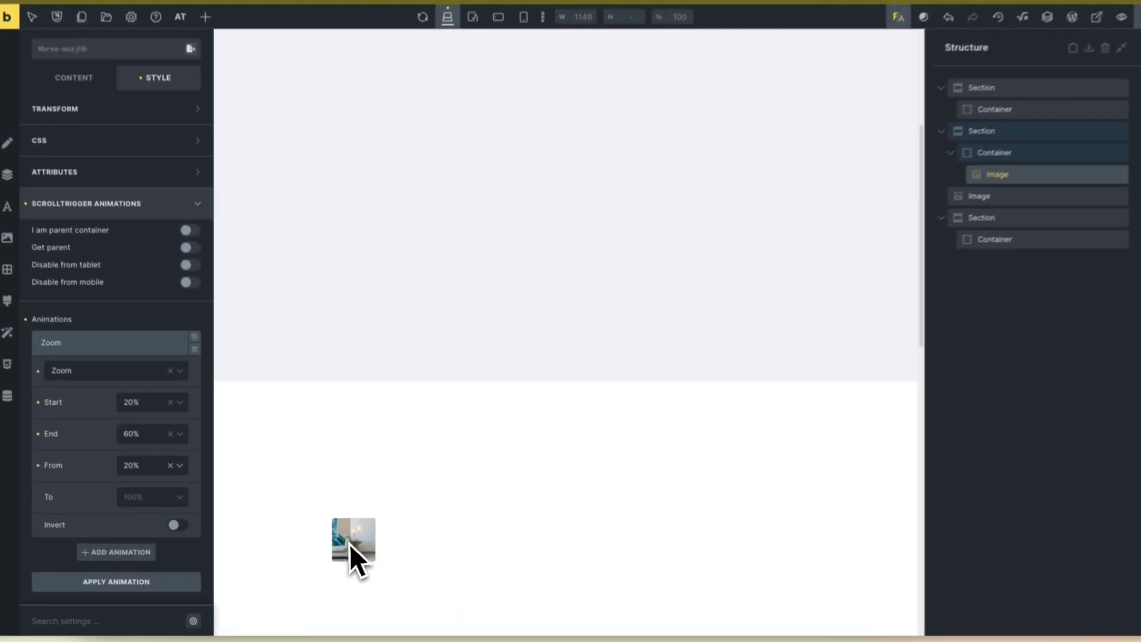
{"action": "scroll", "coordinate": [371, 550], "scroll_direction": "up", "scroll_amount": 4}
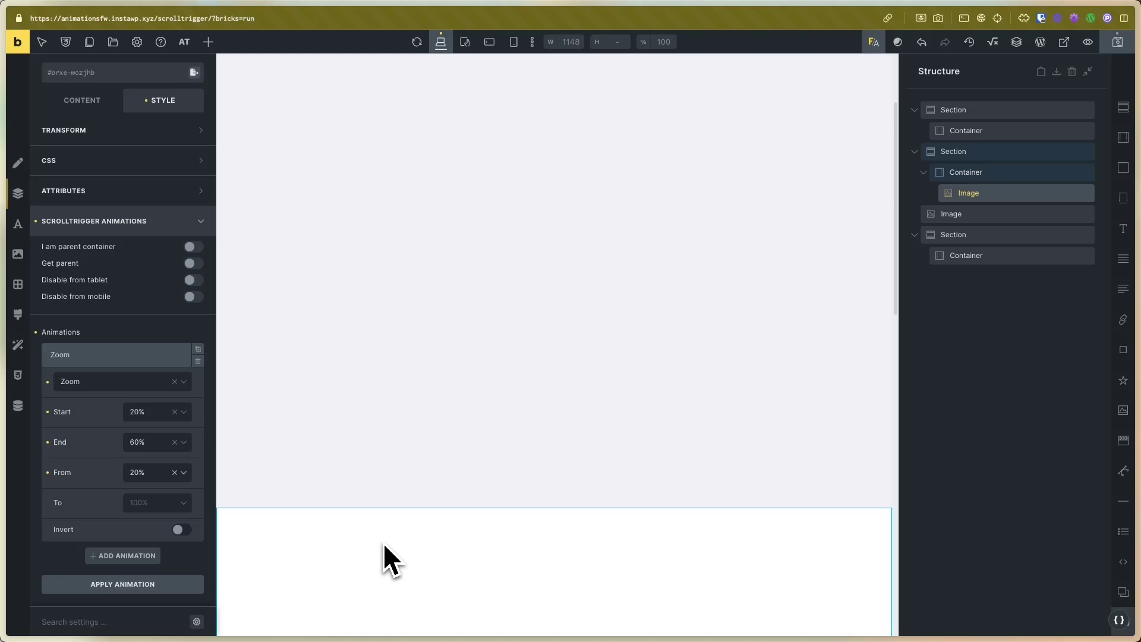
{"action": "scroll", "coordinate": [385, 549], "scroll_direction": "down", "scroll_amount": 2}
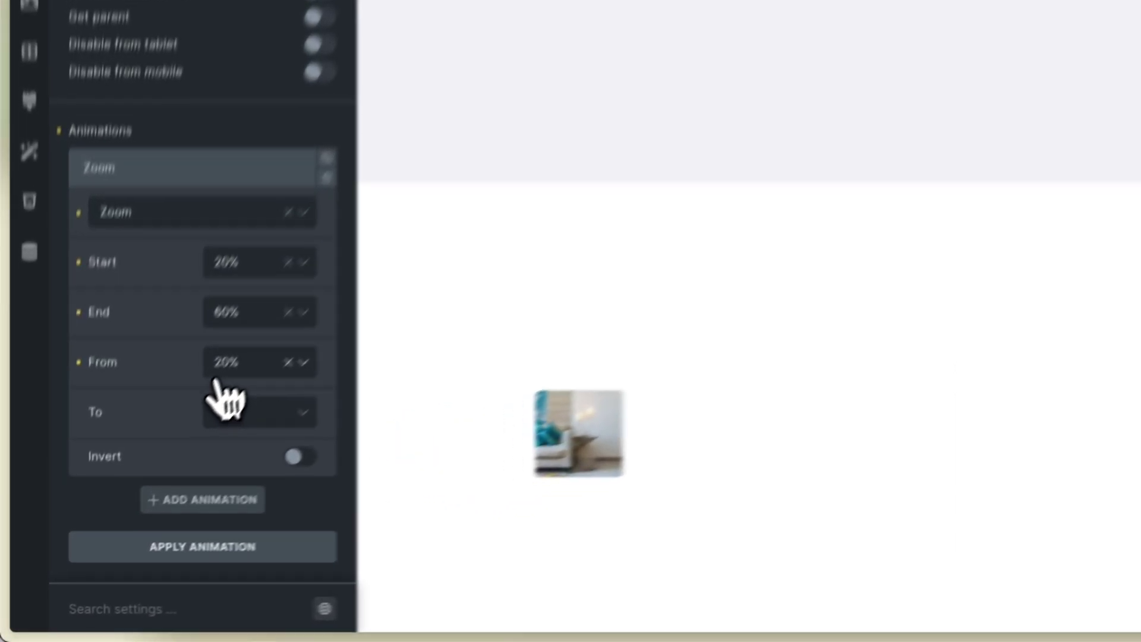
- Set the Zoom animation's From to 50% and To to 80%, previewing on the canvas
{"action": "left_click", "coordinate": [143, 473]}
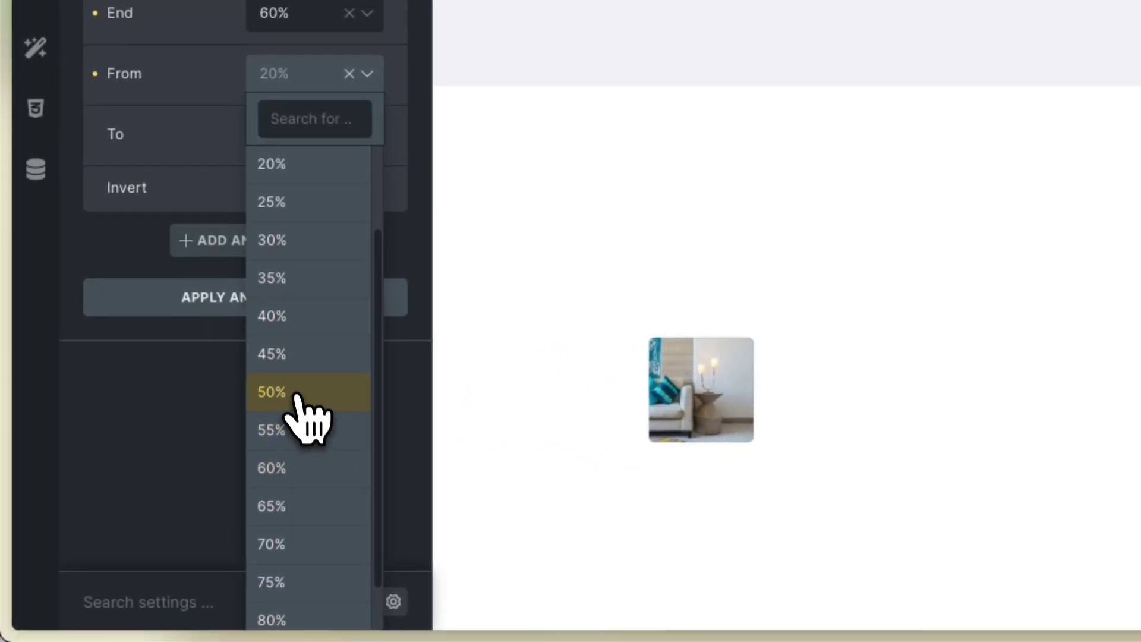
{"action": "left_click", "coordinate": [296, 433]}
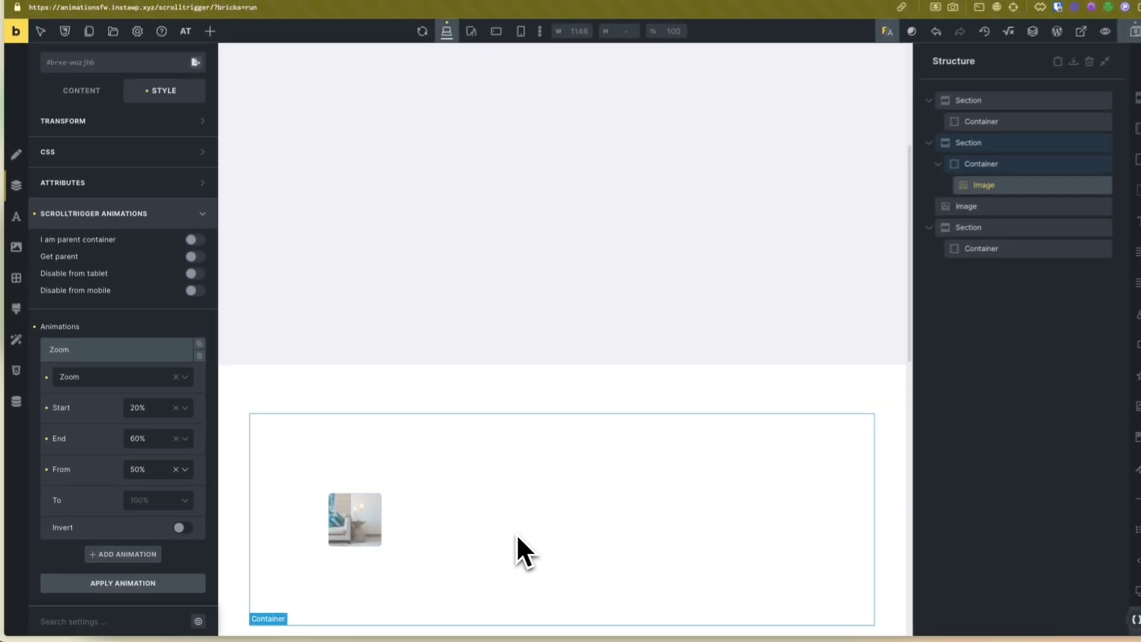
{"action": "scroll", "coordinate": [1010, 428], "scroll_direction": "down", "scroll_amount": 2}
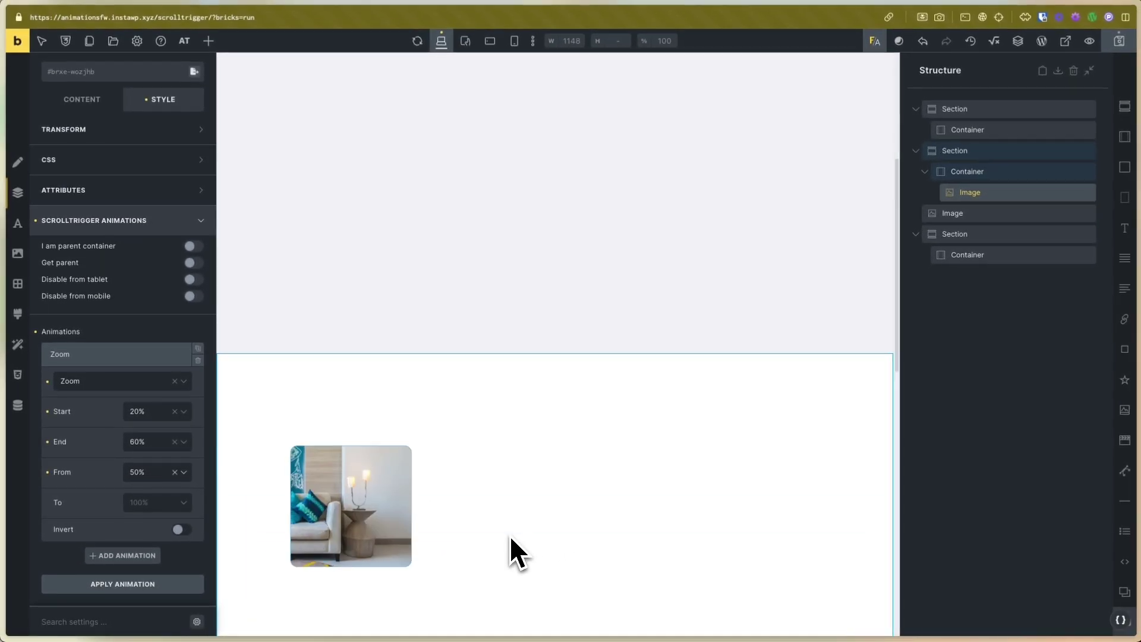
{"action": "scroll", "coordinate": [1010, 428], "scroll_direction": "up", "scroll_amount": 3}
{"action": "scroll", "coordinate": [508, 536], "scroll_direction": "down", "scroll_amount": 3}
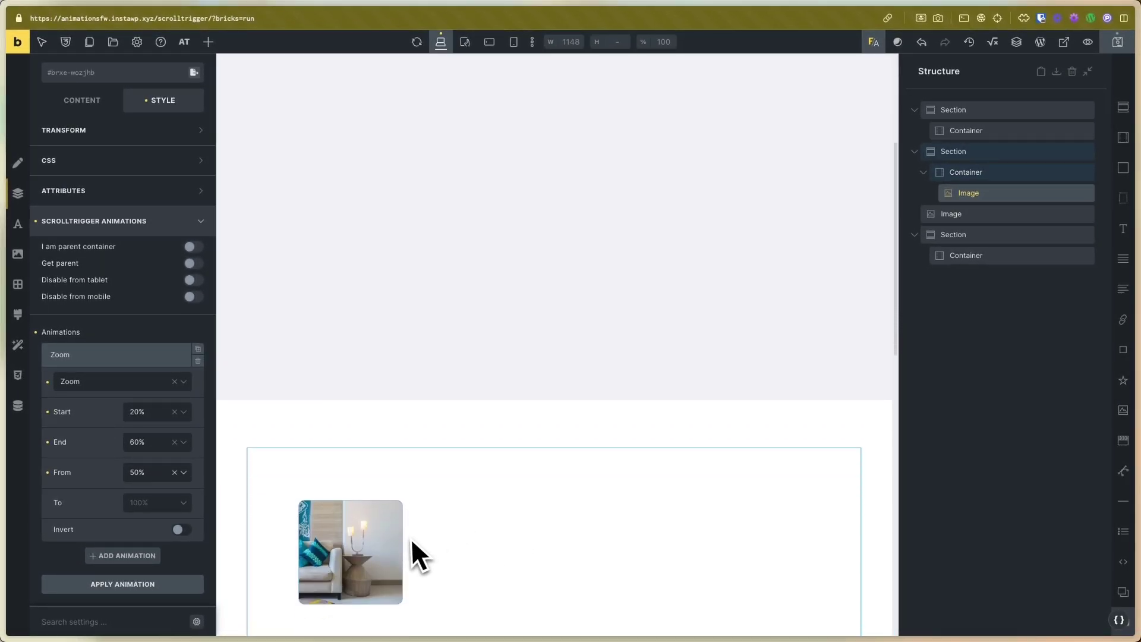
{"action": "scroll", "coordinate": [415, 540], "scroll_direction": "down", "scroll_amount": 5}
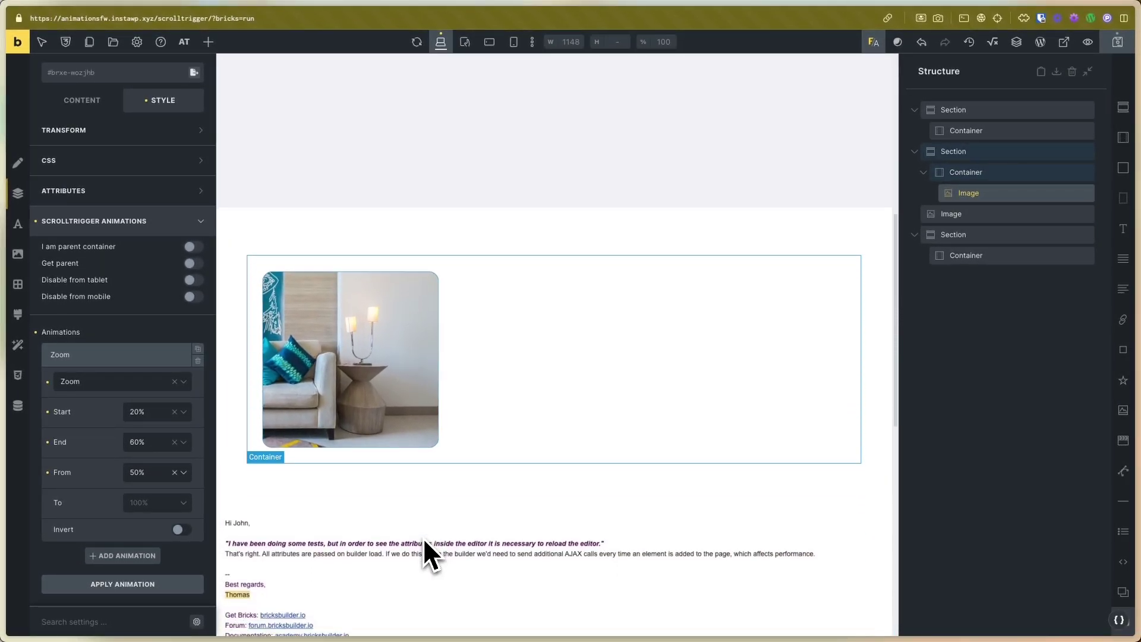
{"action": "scroll", "coordinate": [424, 539], "scroll_direction": "down", "scroll_amount": 3}
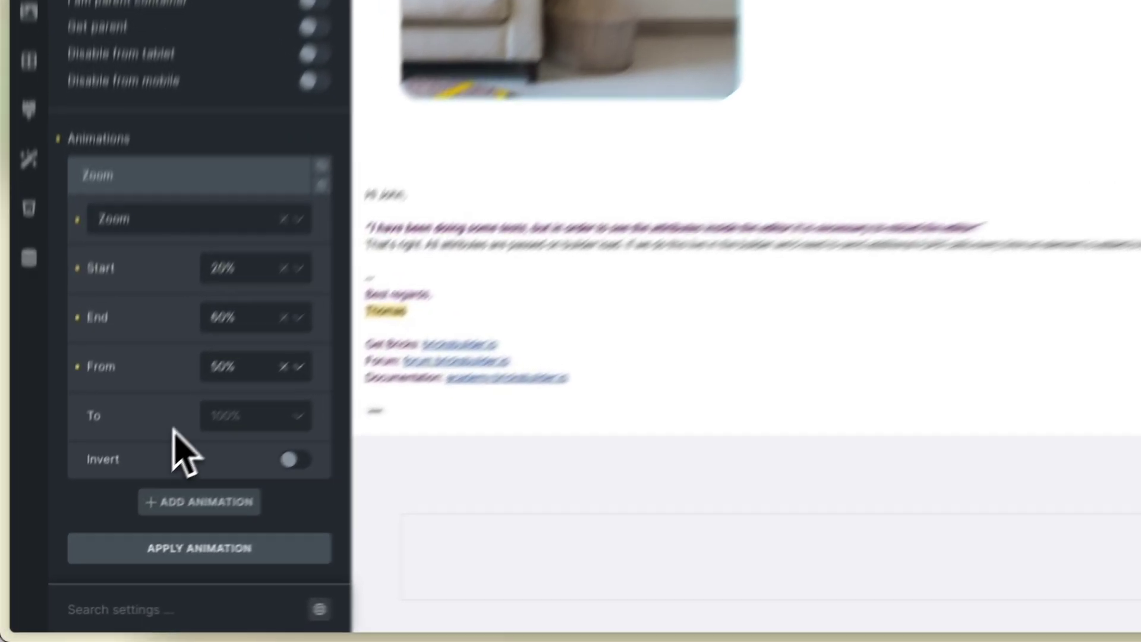
{"action": "left_click", "coordinate": [156, 502]}
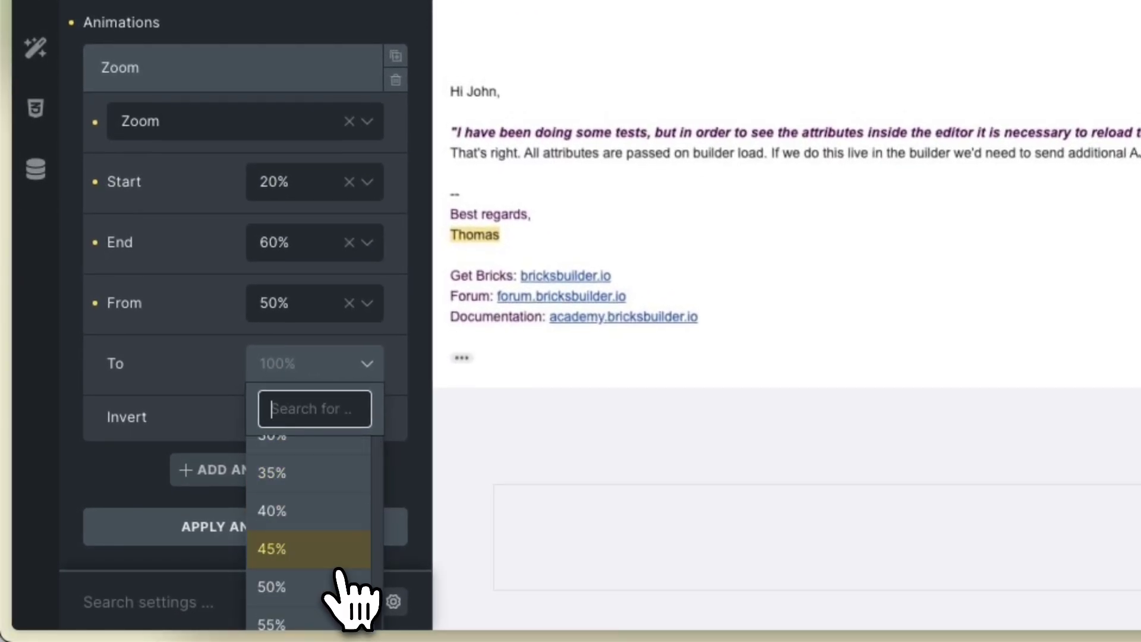
{"action": "scroll", "coordinate": [315, 594], "scroll_direction": "down", "scroll_amount": 5}
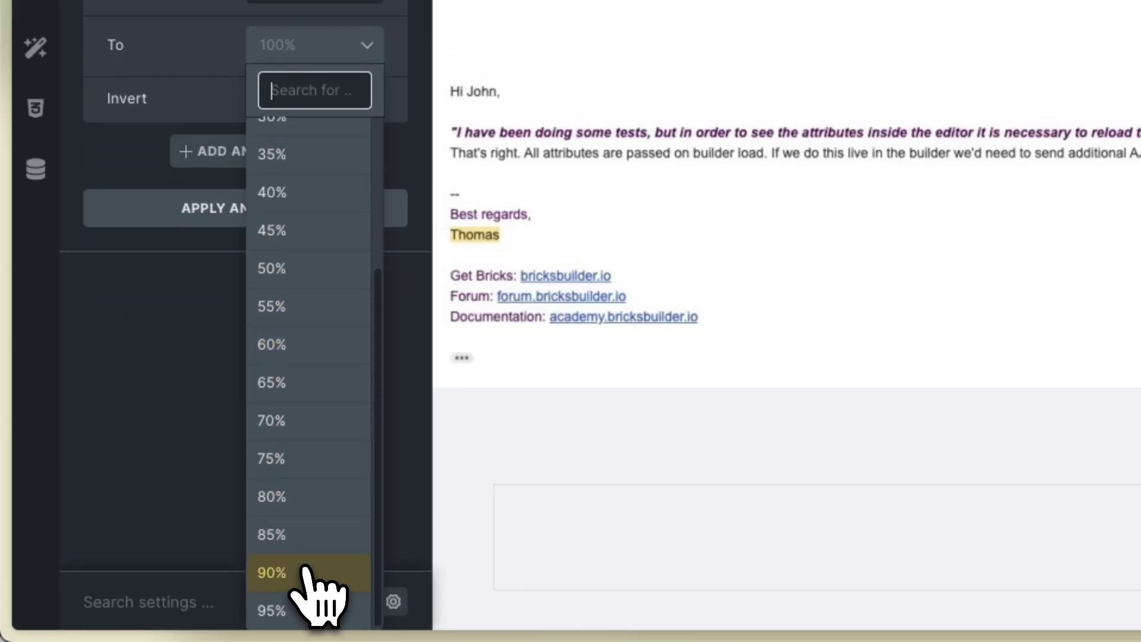
{"action": "left_click", "coordinate": [309, 503]}
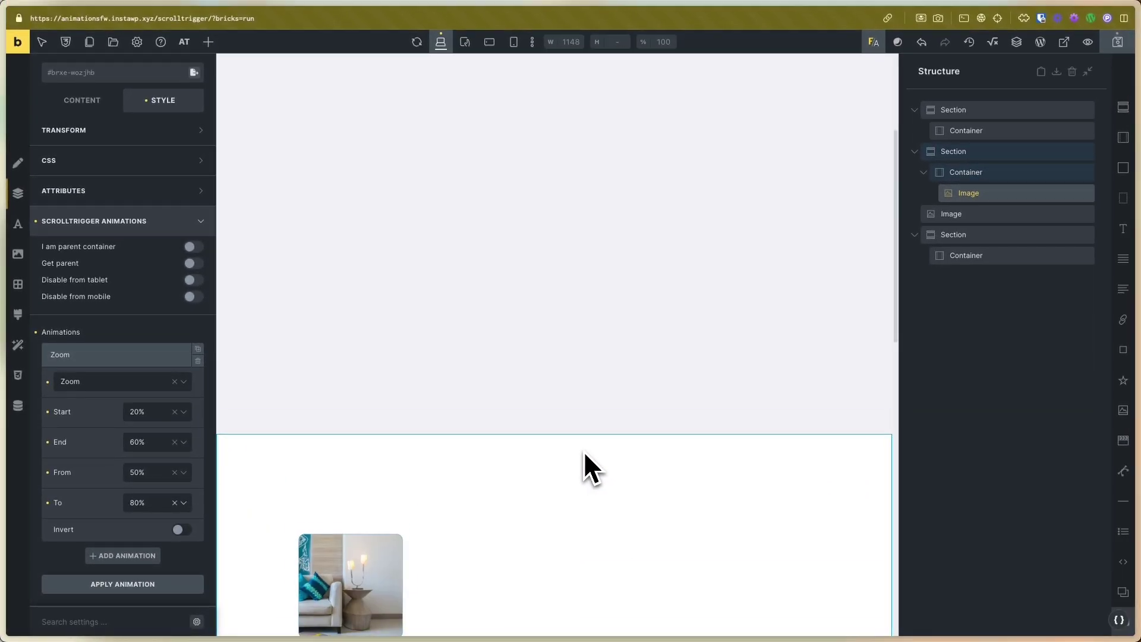
{"action": "scroll", "coordinate": [584, 451], "scroll_direction": "down", "scroll_amount": 3}
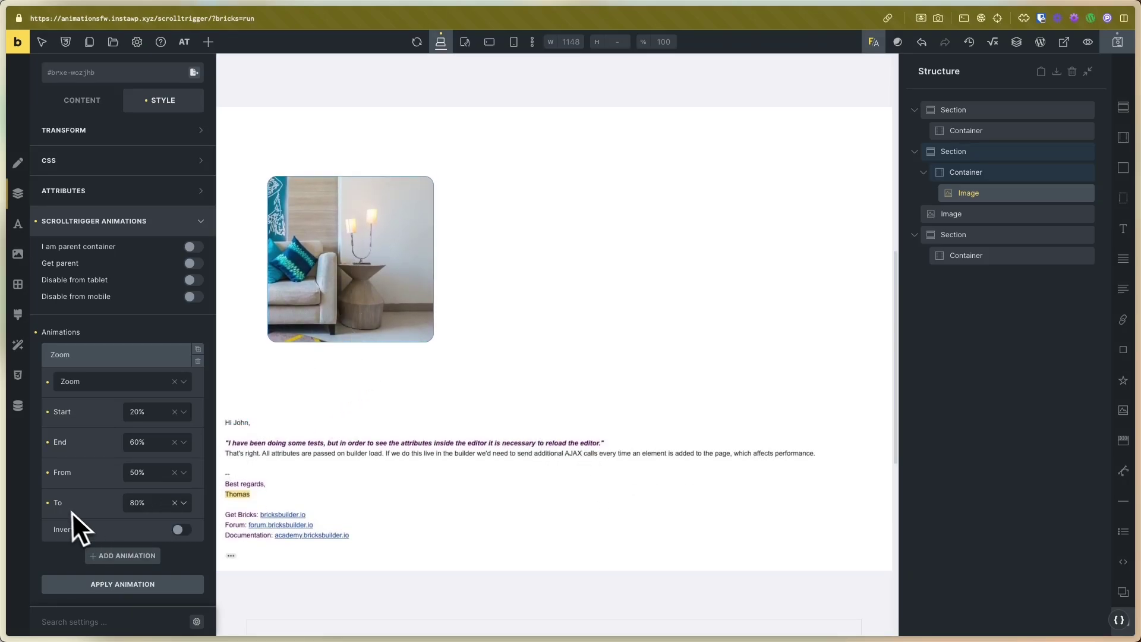
- Clear the Zoom animation's To value, switch on Invert, and scroll to preview the effect
{"action": "left_click", "coordinate": [55, 505]}
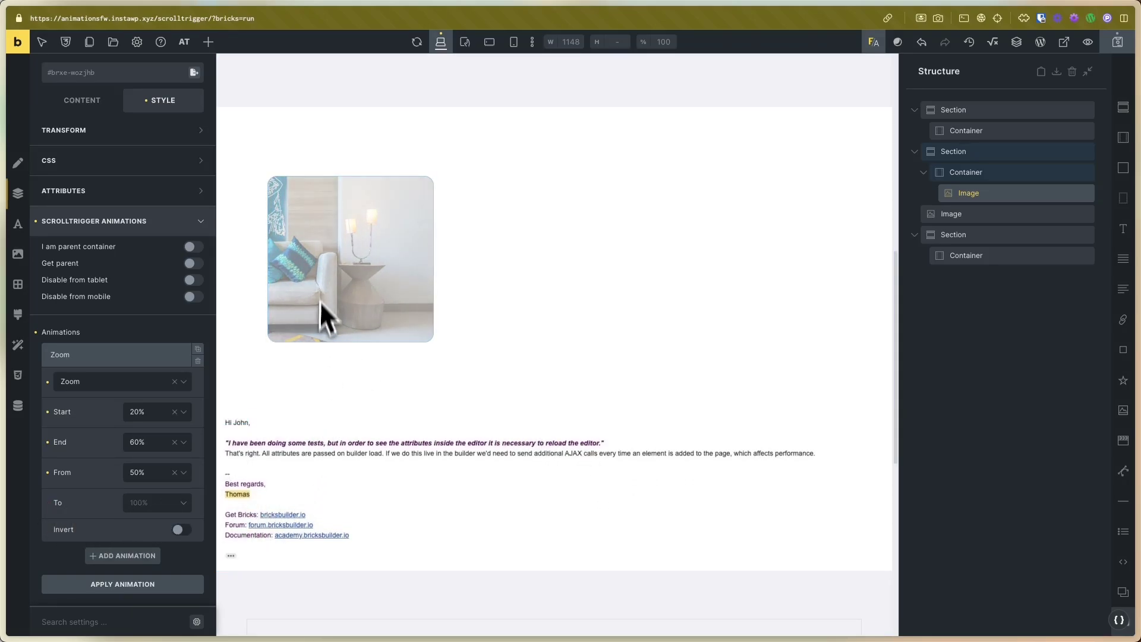
{"action": "scroll", "coordinate": [393, 402], "scroll_direction": "down", "scroll_amount": 3}
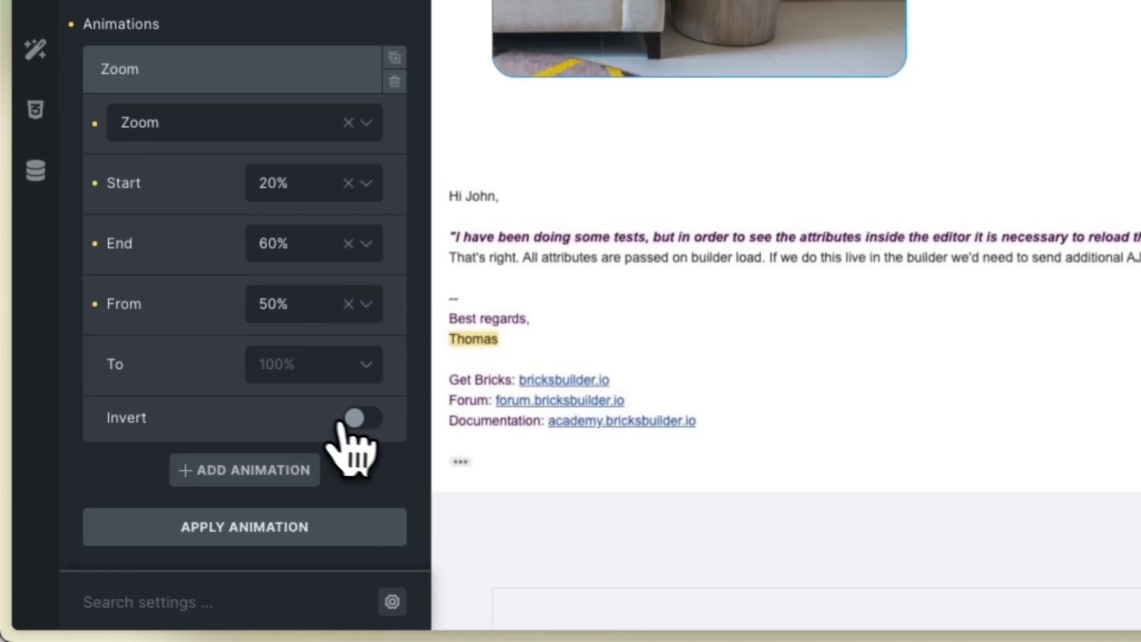
{"action": "left_click", "coordinate": [182, 529]}
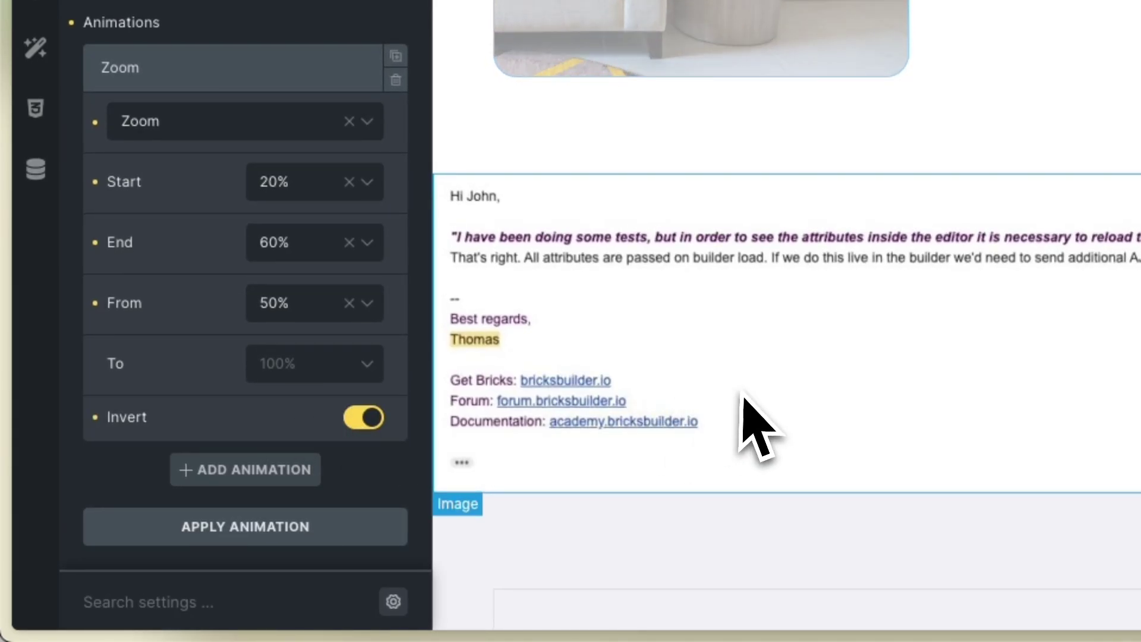
{"action": "scroll", "coordinate": [750, 420], "scroll_direction": "up", "scroll_amount": 5}
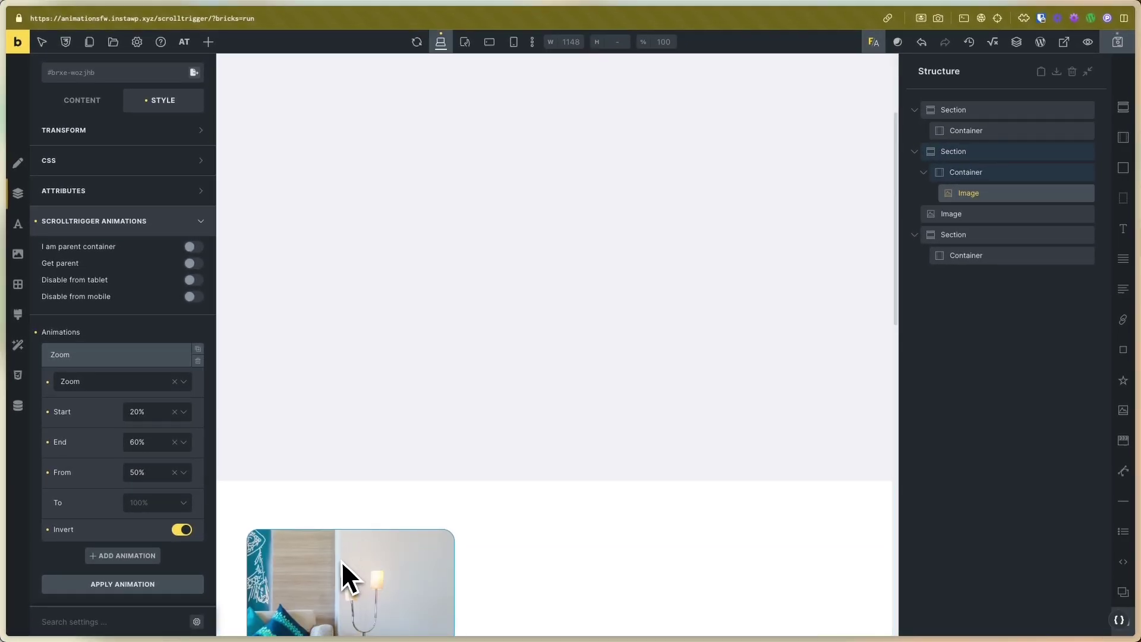
{"action": "scroll", "coordinate": [392, 571], "scroll_direction": "down", "scroll_amount": 2}
{"action": "scroll", "coordinate": [402, 570], "scroll_direction": "down", "scroll_amount": 8}
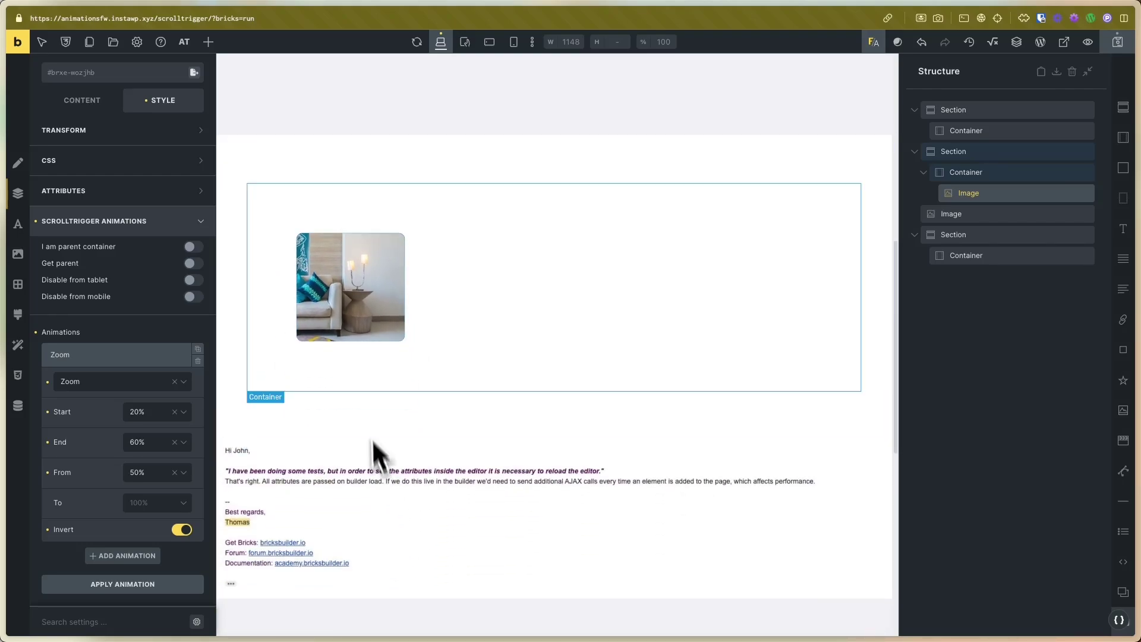
{"action": "scroll", "coordinate": [363, 386], "scroll_direction": "down", "scroll_amount": 4}
{"action": "scroll", "coordinate": [368, 433], "scroll_direction": "up", "scroll_amount": 4}
{"action": "scroll", "coordinate": [367, 434], "scroll_direction": "down", "scroll_amount": 4}
{"action": "scroll", "coordinate": [367, 434], "scroll_direction": "up", "scroll_amount": 7}
{"action": "scroll", "coordinate": [367, 434], "scroll_direction": "down", "scroll_amount": 3}
- Select the Image element and expand its ScrollTrigger Animations to review the Rotate animation
{"action": "left_click", "coordinate": [122, 584]}
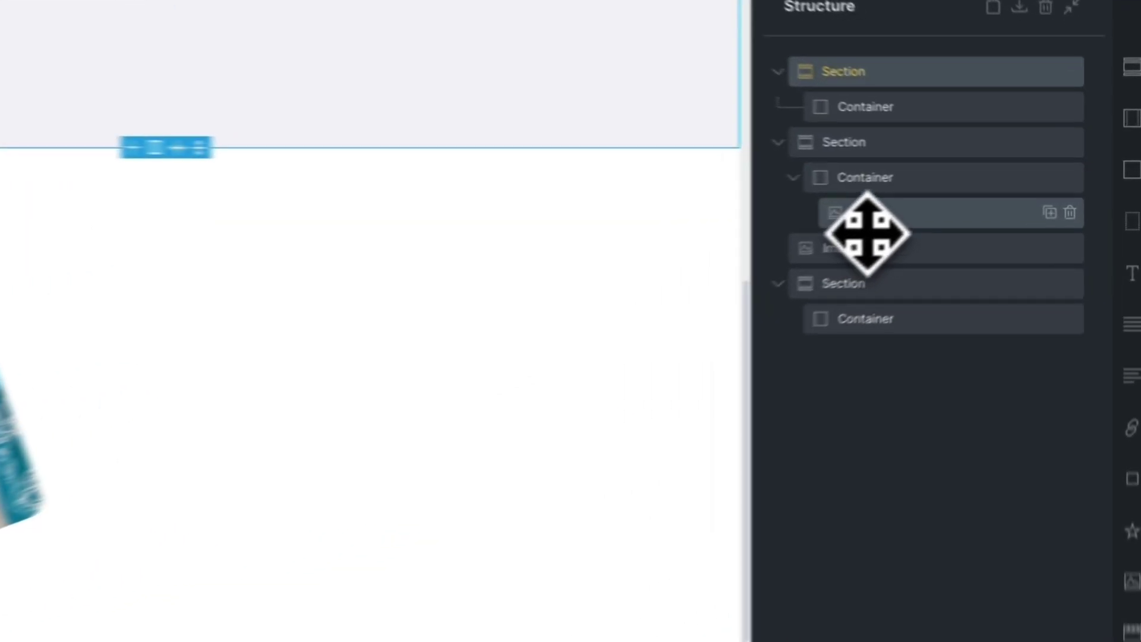
{"action": "left_click", "coordinate": [951, 193]}
{"action": "left_click", "coordinate": [305, 90]}
{"action": "scroll", "coordinate": [306, 204], "scroll_direction": "down", "scroll_amount": 5}
{"action": "left_click", "coordinate": [262, 338]}
{"action": "left_click", "coordinate": [256, 511]}
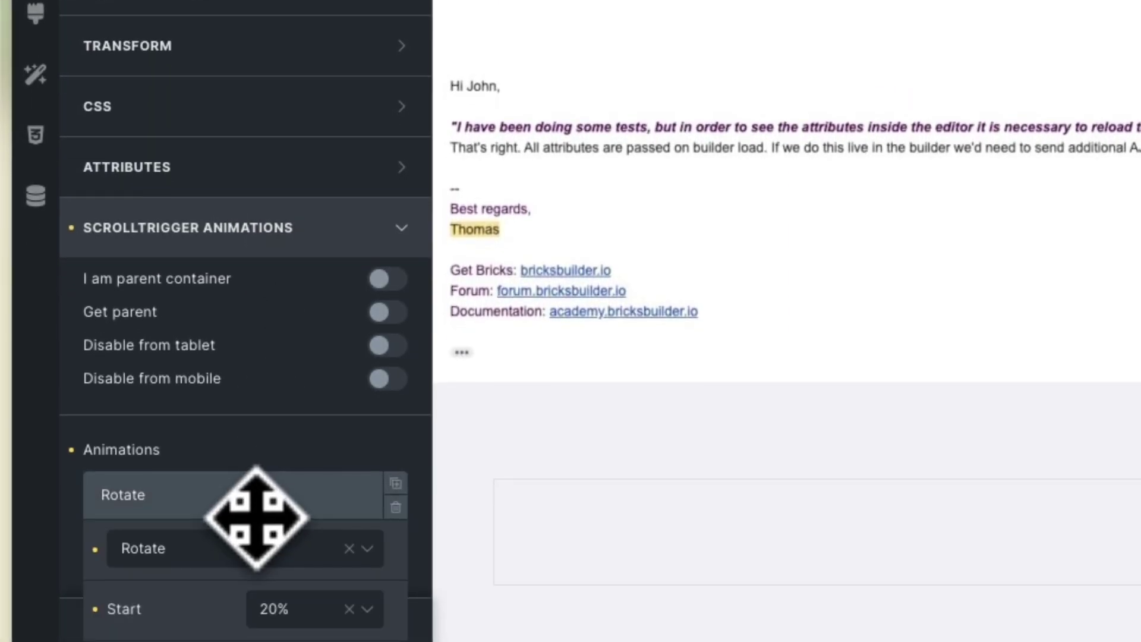
{"action": "scroll", "coordinate": [255, 526], "scroll_direction": "down", "scroll_amount": 5}
{"action": "left_click", "coordinate": [268, 238]}
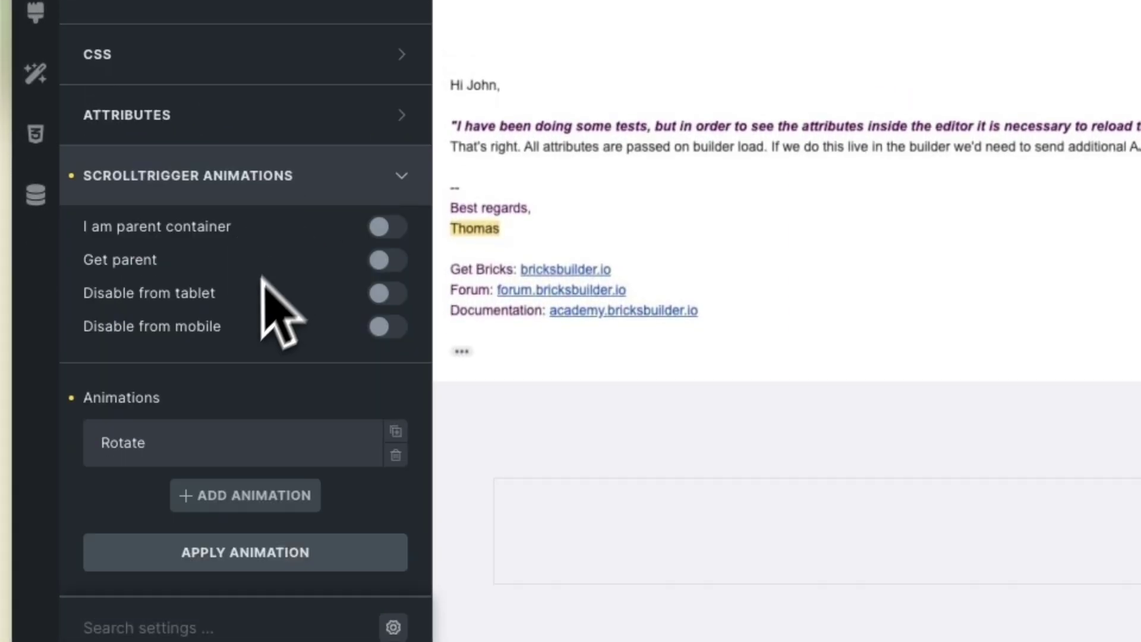
- Add a Fade animation as the image's second ScrollTrigger animation, then recheck Rotate's values
{"action": "left_click", "coordinate": [261, 495]}
{"action": "scroll", "coordinate": [255, 512], "scroll_direction": "down", "scroll_amount": 4}
{"action": "left_click", "coordinate": [229, 289]}
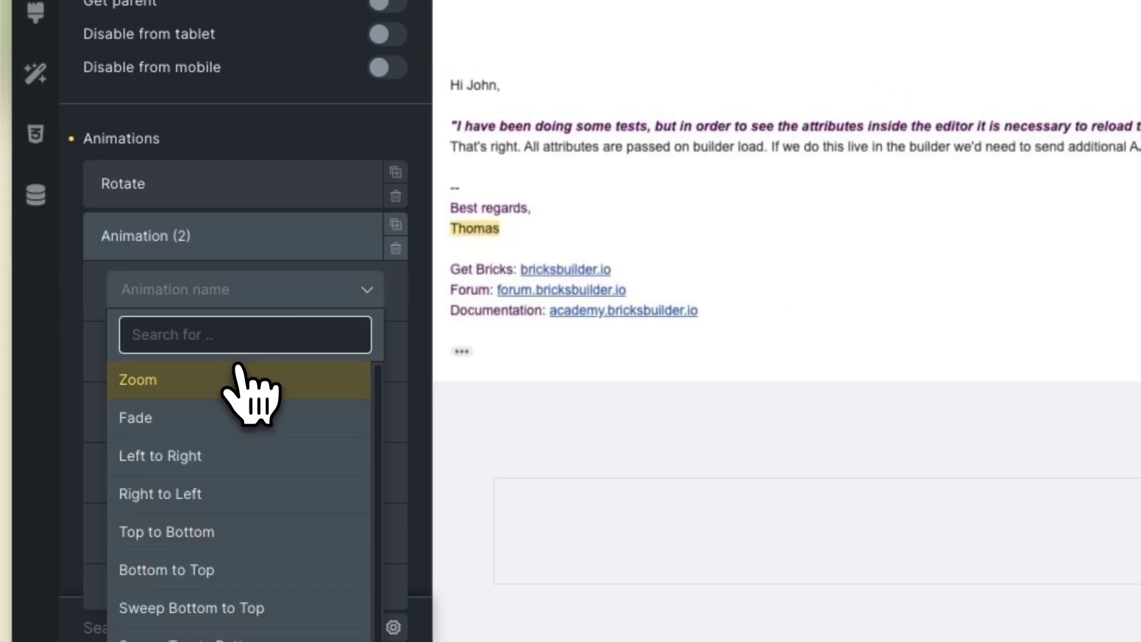
{"action": "scroll", "coordinate": [238, 371], "scroll_direction": "down", "scroll_amount": 1}
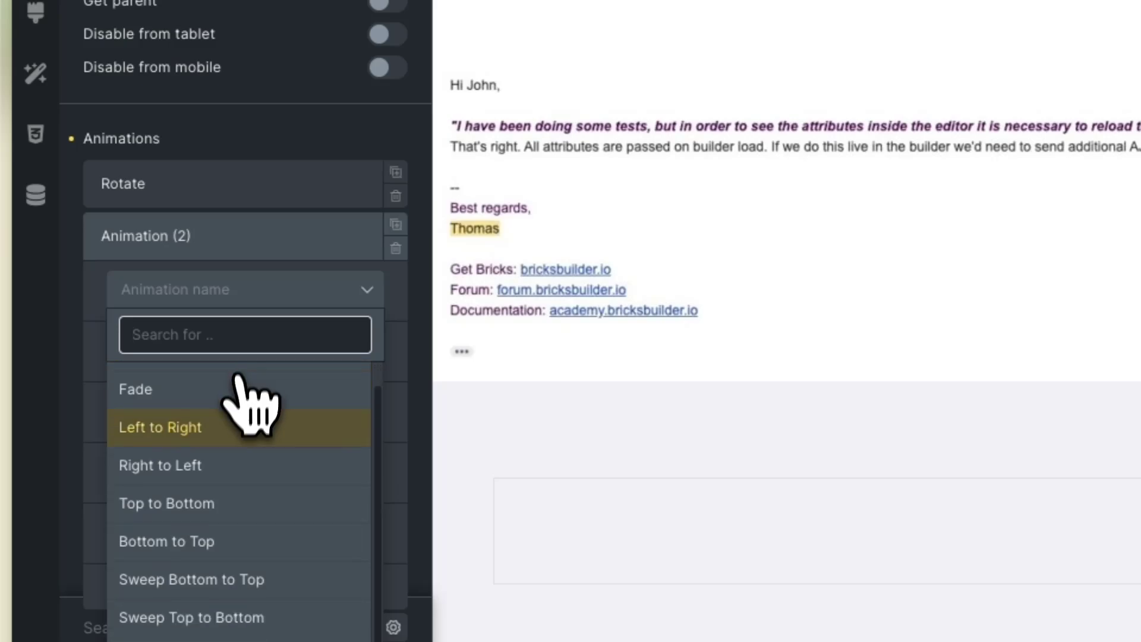
{"action": "left_click", "coordinate": [238, 387]}
{"action": "left_click", "coordinate": [217, 249]}
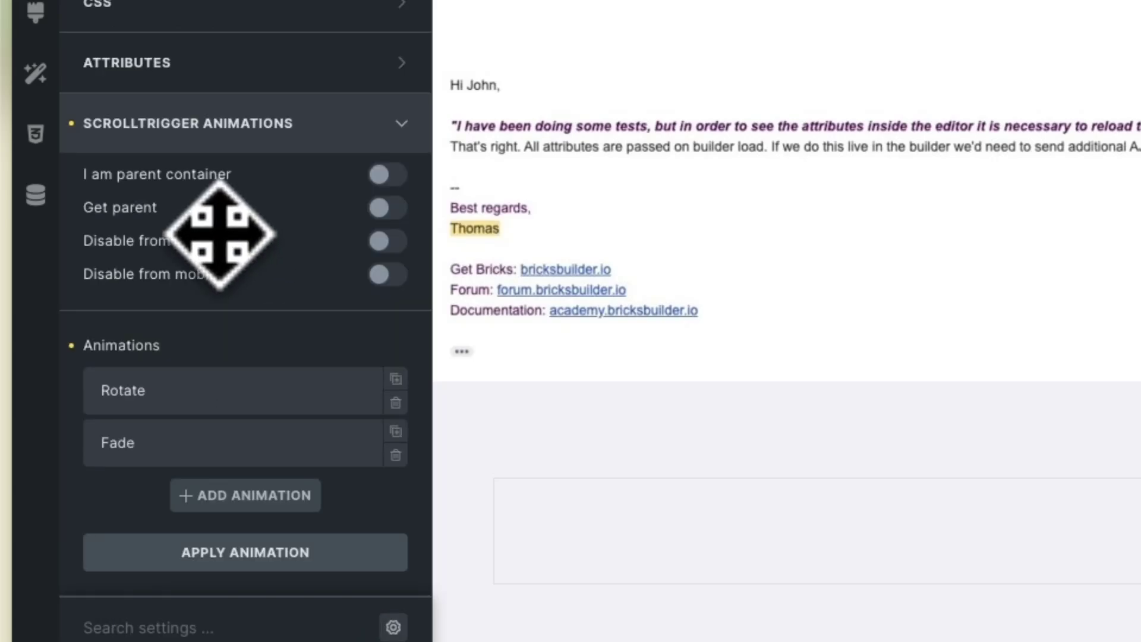
{"action": "left_click", "coordinate": [204, 386]}
{"action": "left_click", "coordinate": [214, 184]}
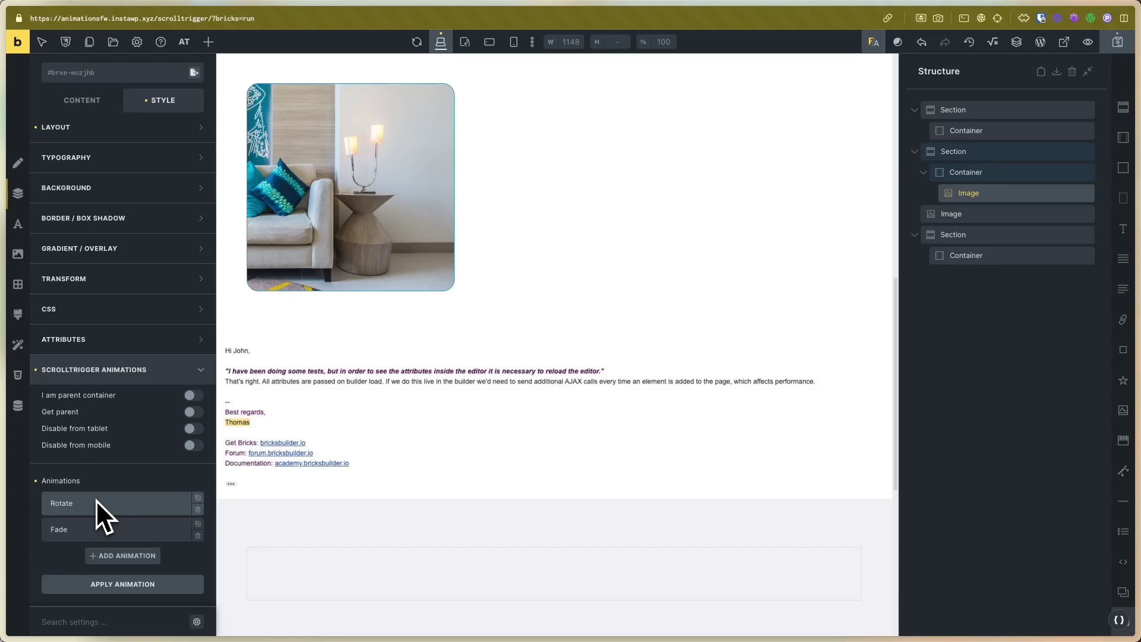
- Apply the animations, then delete Fade, leaving Rotate (Start 20%, End 60%, From 10%, To 50%)
{"action": "left_click", "coordinate": [116, 582]}
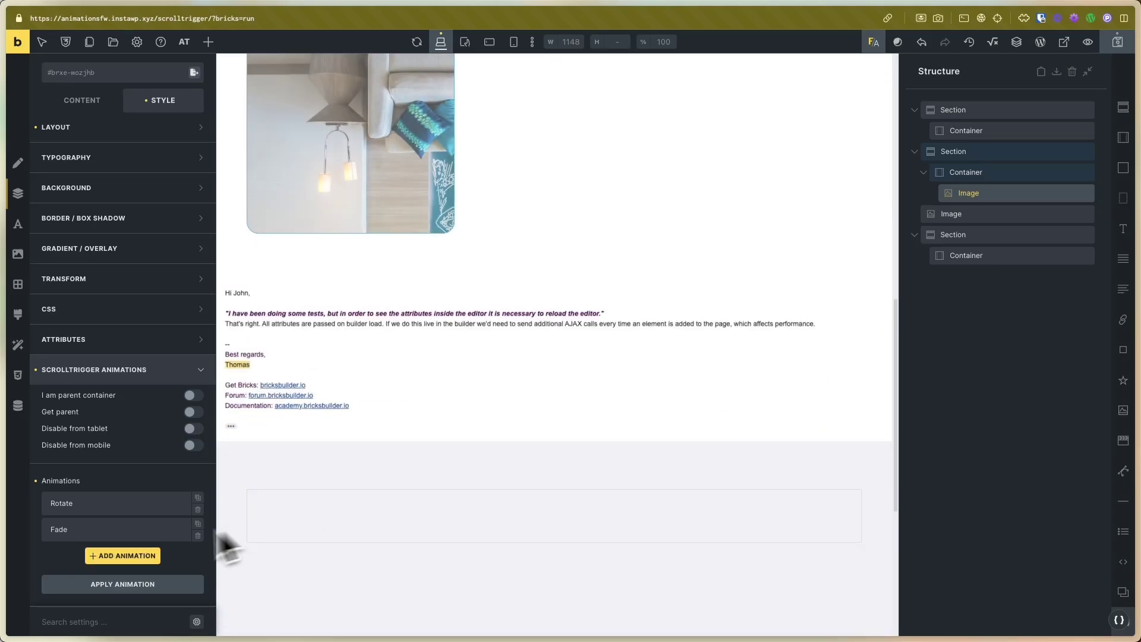
{"action": "left_click", "coordinate": [130, 529]}
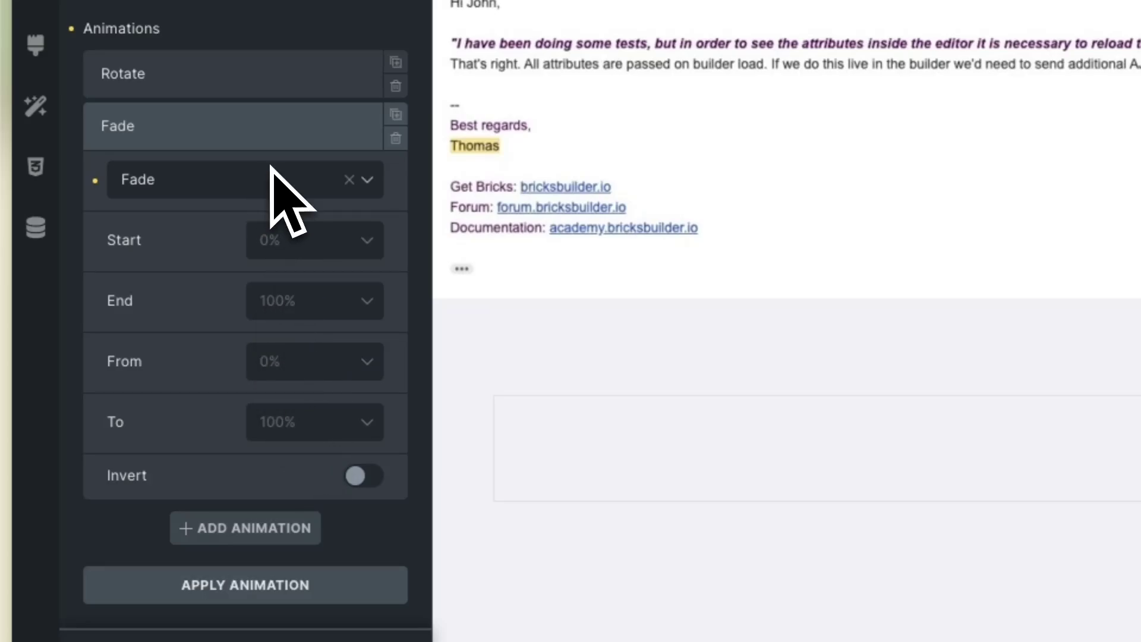
{"action": "left_click", "coordinate": [395, 139]}
{"action": "left_click", "coordinate": [395, 139]}
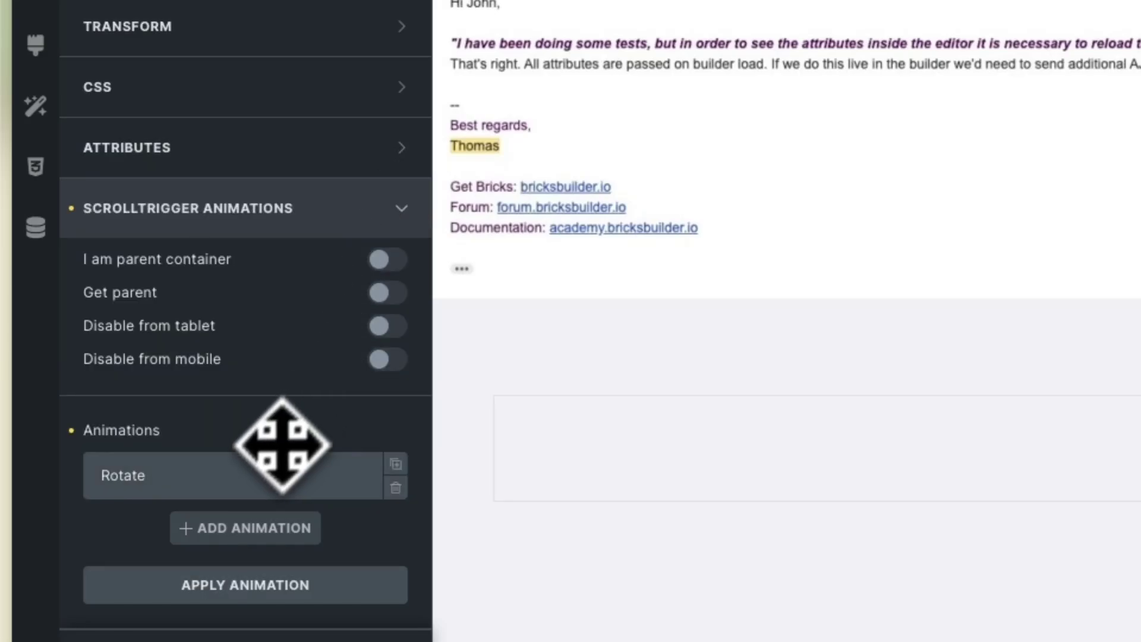
{"action": "left_click", "coordinate": [269, 472]}
{"action": "scroll", "coordinate": [331, 484], "scroll_direction": "up", "scroll_amount": 3}
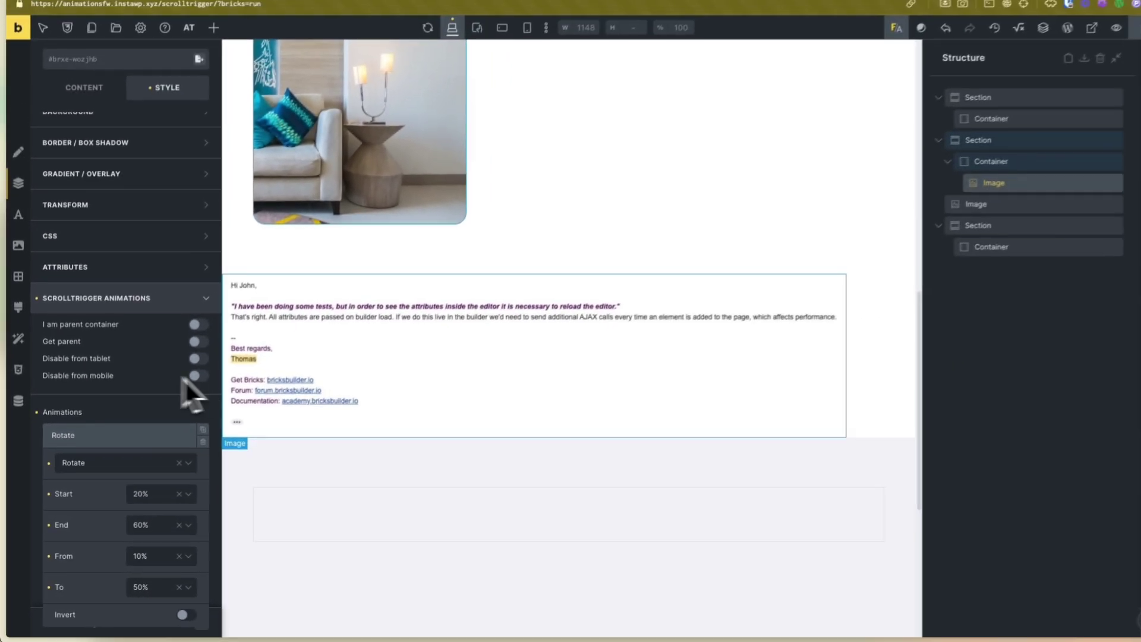
{"action": "scroll", "coordinate": [349, 493], "scroll_direction": "up", "scroll_amount": 4}
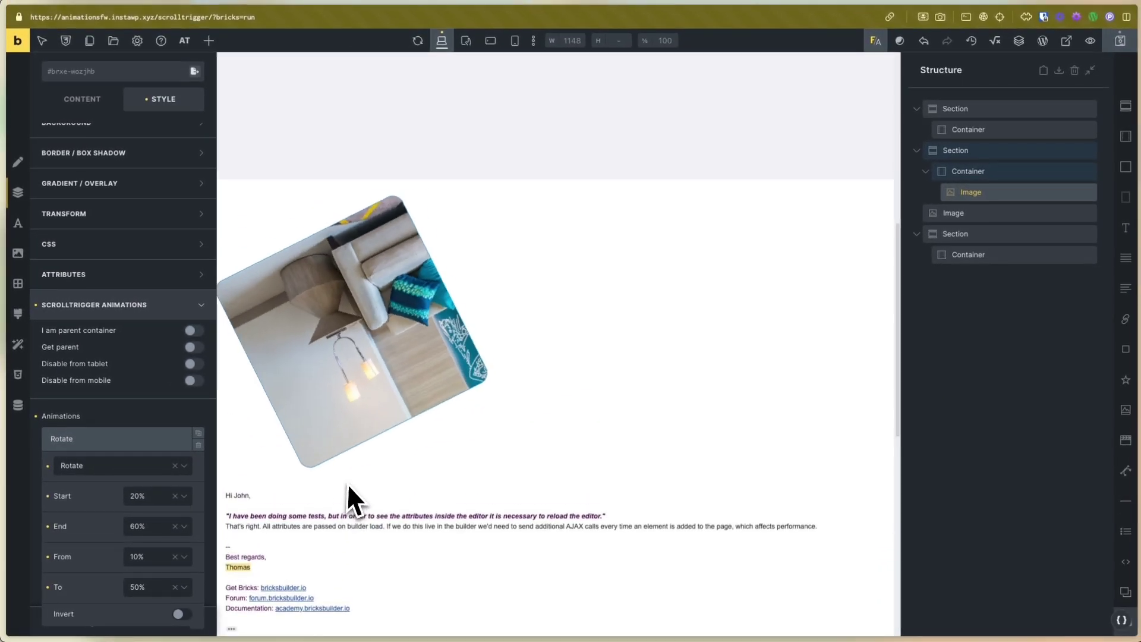
- Try disabling the animation on tablet, preview tablet and mobile widths, then re-enable it
{"action": "left_click", "coordinate": [190, 364]}
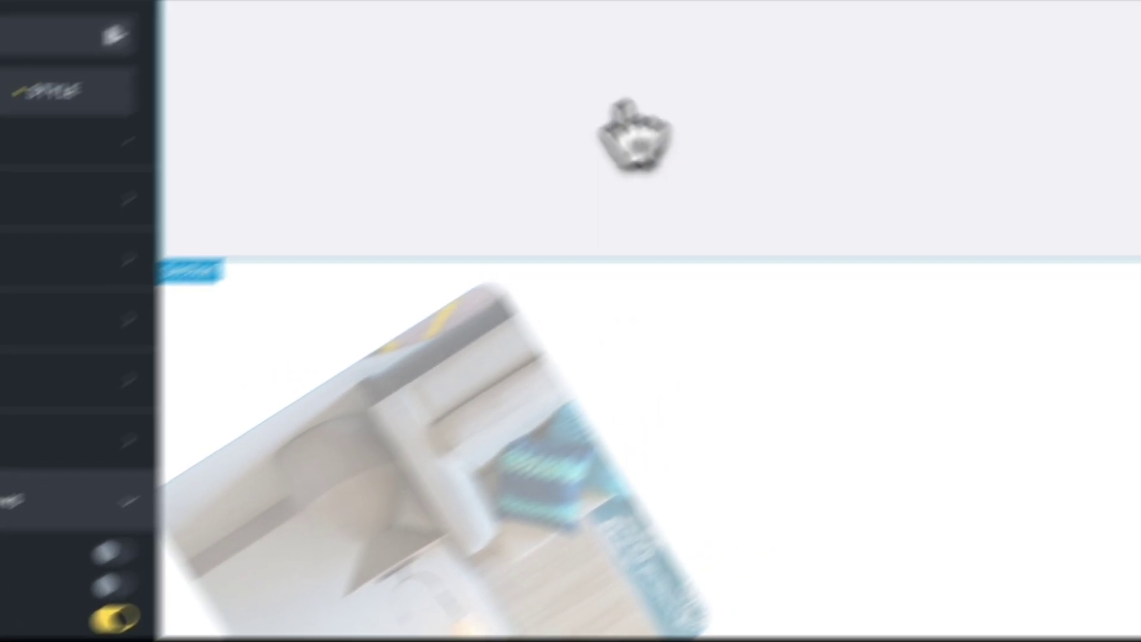
{"action": "left_click", "coordinate": [487, 74]}
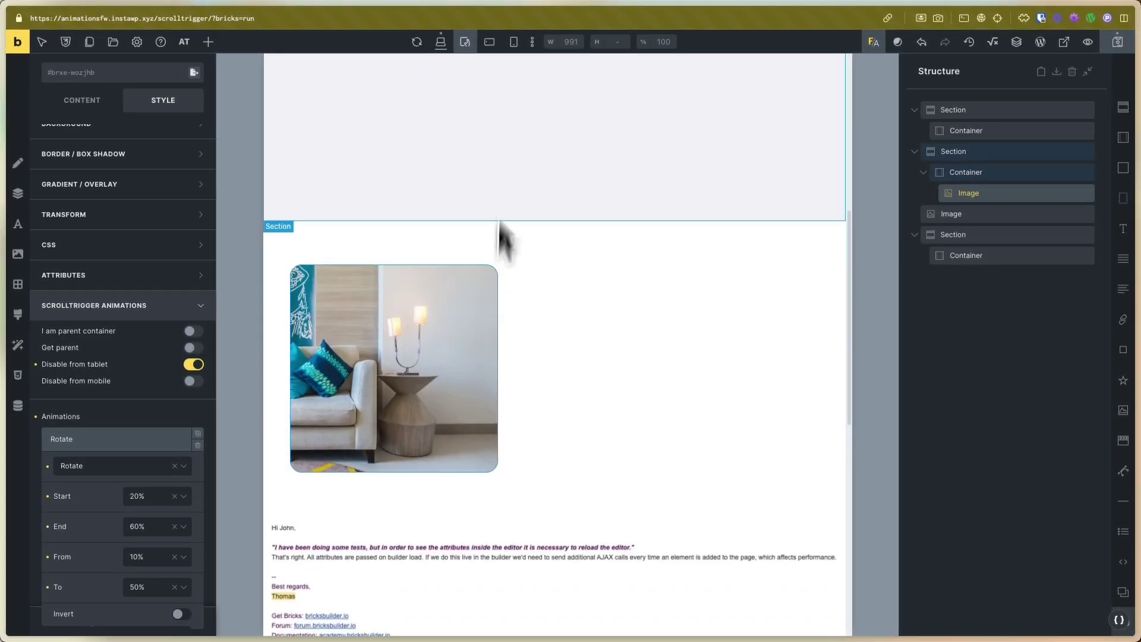
{"action": "left_click", "coordinate": [506, 26]}
{"action": "left_click", "coordinate": [514, 43]}
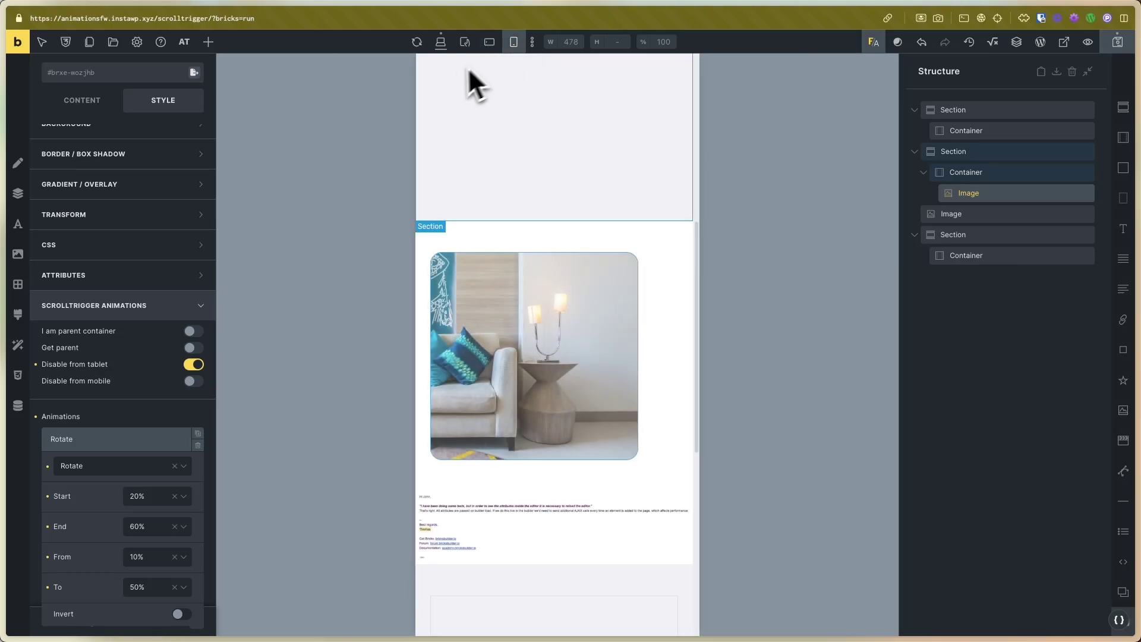
{"action": "left_click", "coordinate": [444, 47]}
{"action": "left_click", "coordinate": [193, 364]}
- Disable the animation on mobile and verify it at tablet, mobile landscape and desktop widths
{"action": "left_click", "coordinate": [192, 379]}
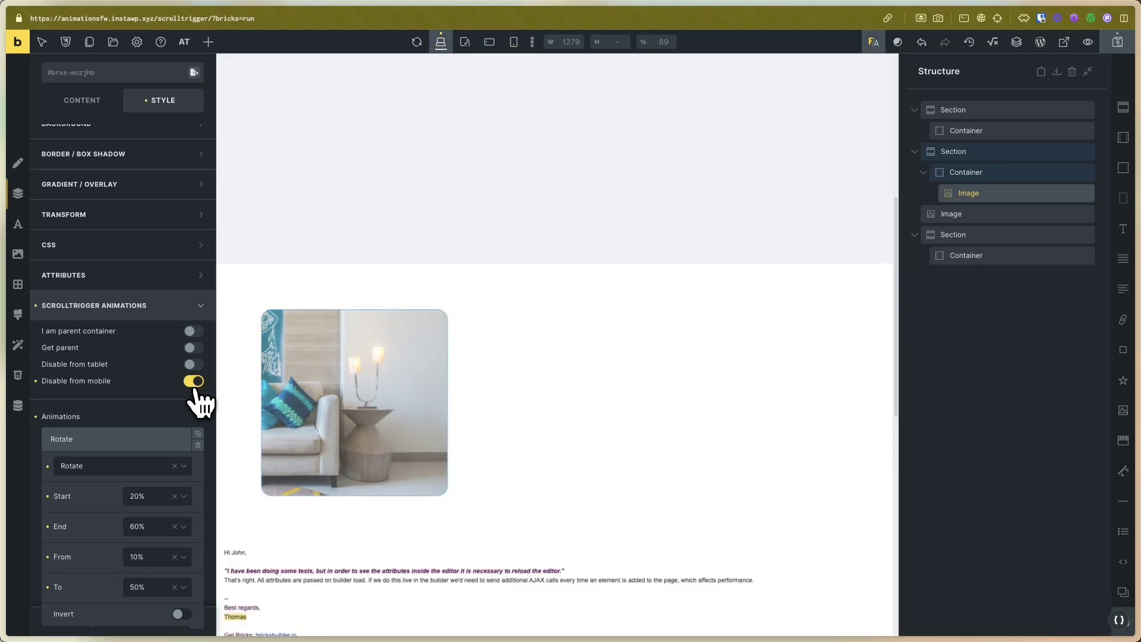
{"action": "scroll", "coordinate": [466, 357], "scroll_direction": "down", "scroll_amount": 2}
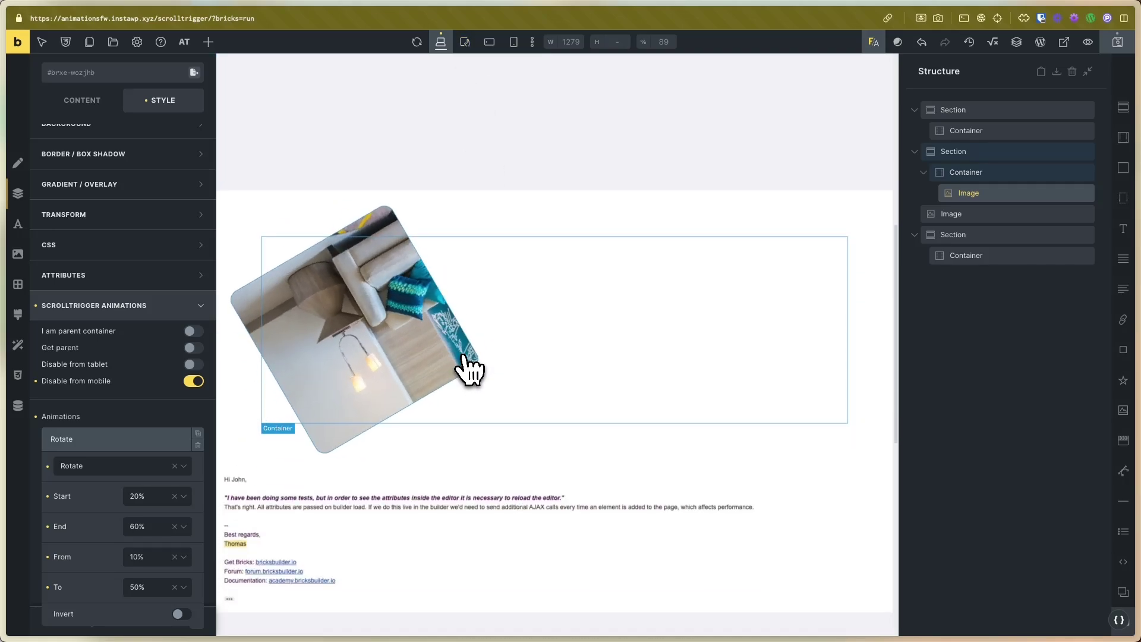
{"action": "left_click", "coordinate": [471, 50]}
{"action": "scroll", "coordinate": [480, 481], "scroll_direction": "down", "scroll_amount": 4}
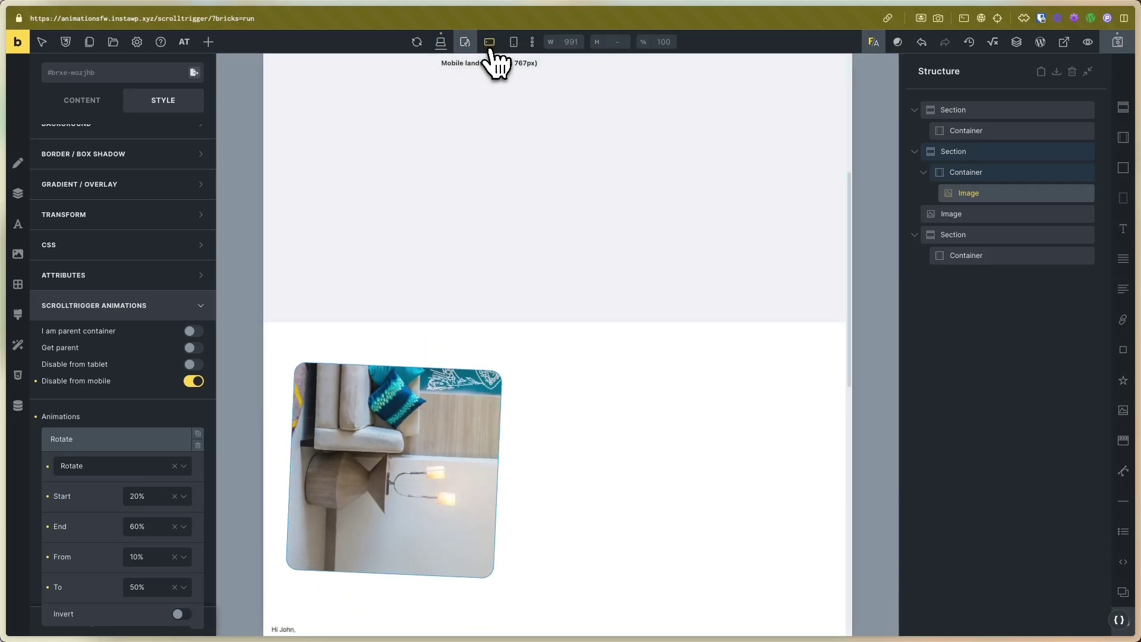
{"action": "left_click", "coordinate": [490, 46]}
{"action": "scroll", "coordinate": [508, 341], "scroll_direction": "down", "scroll_amount": 2}
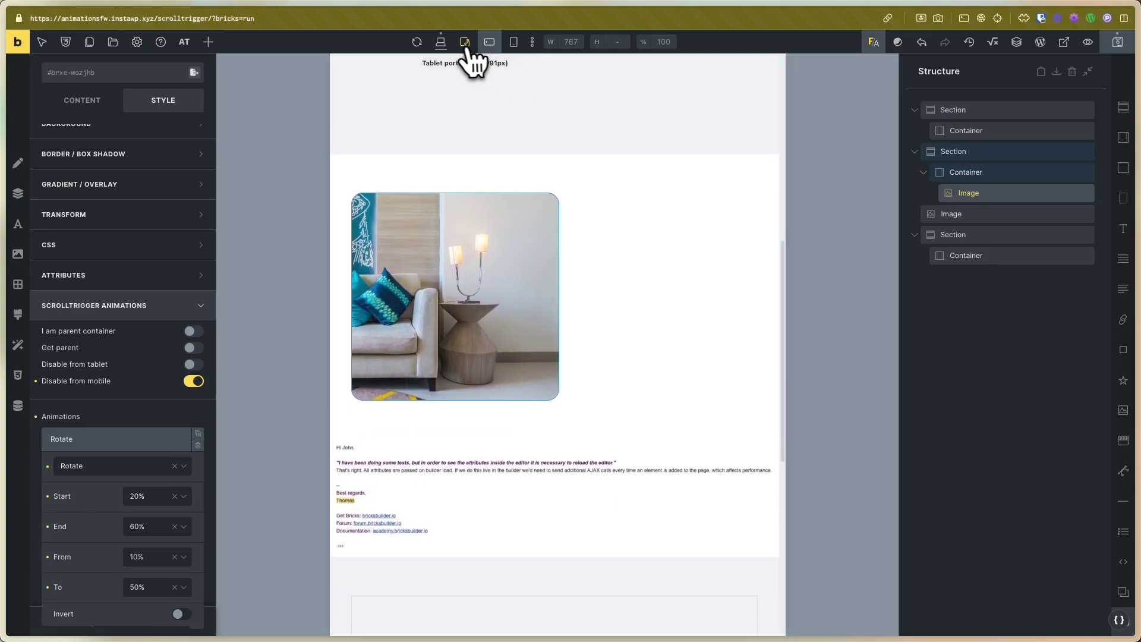
{"action": "left_click", "coordinate": [440, 43]}
{"action": "scroll", "coordinate": [407, 452], "scroll_direction": "down", "scroll_amount": 3}
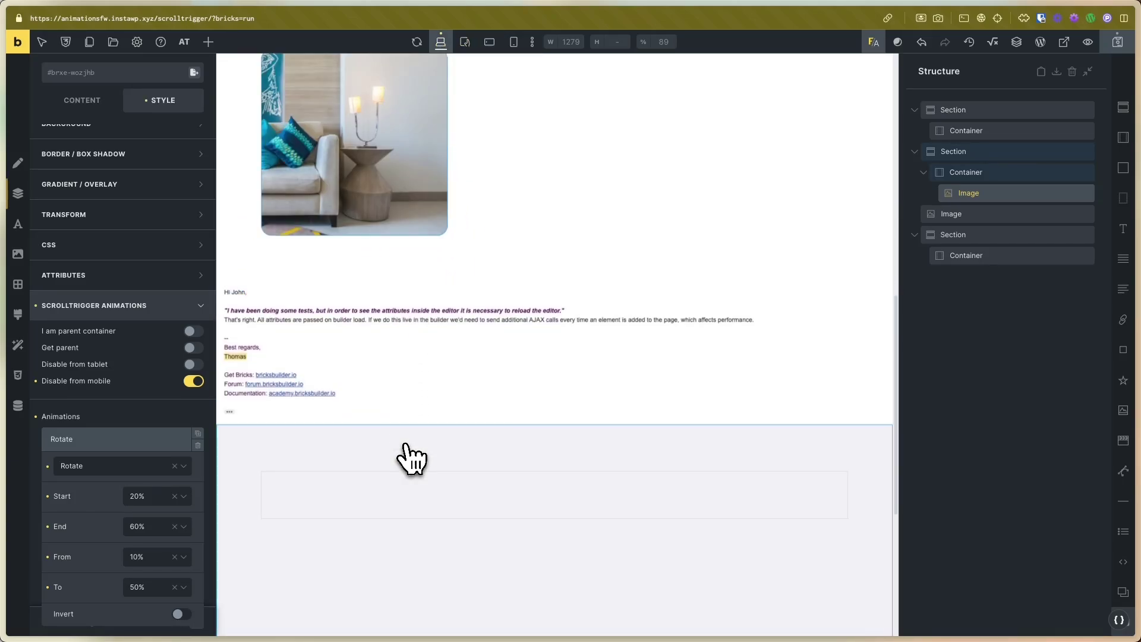
{"action": "scroll", "coordinate": [411, 458], "scroll_direction": "up", "scroll_amount": 3}
{"action": "left_click", "coordinate": [145, 441]}
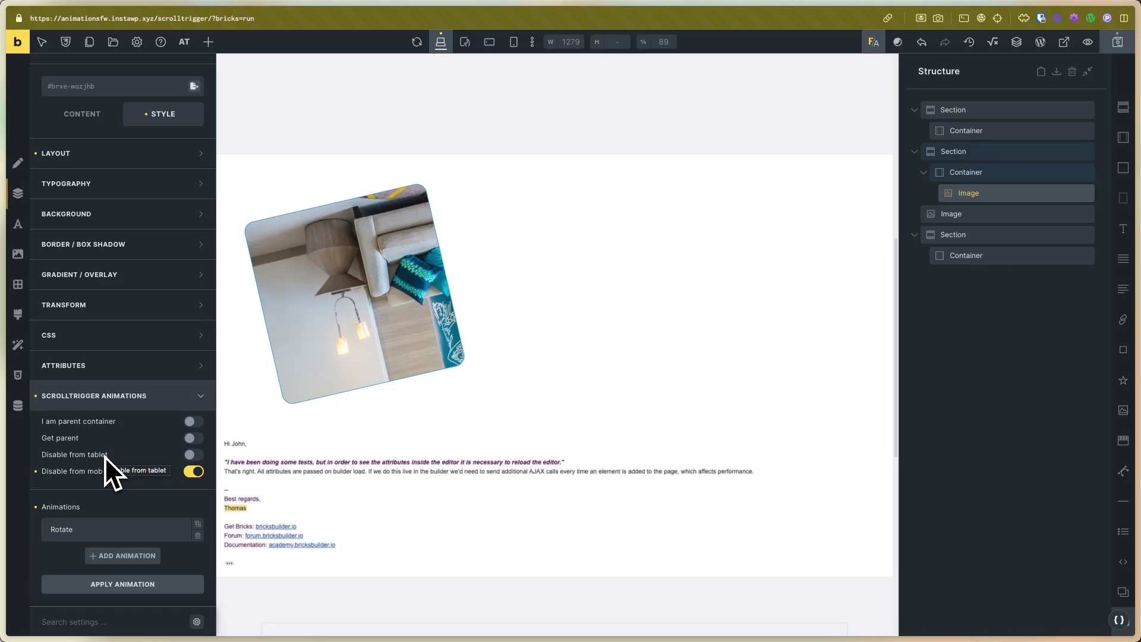
- Scroll the desktop canvas up and down to watch the photo tilt with Rotate
{"action": "scroll", "coordinate": [341, 461], "scroll_direction": "down", "scroll_amount": 8}
{"action": "scroll", "coordinate": [340, 460], "scroll_direction": "up", "scroll_amount": 6}
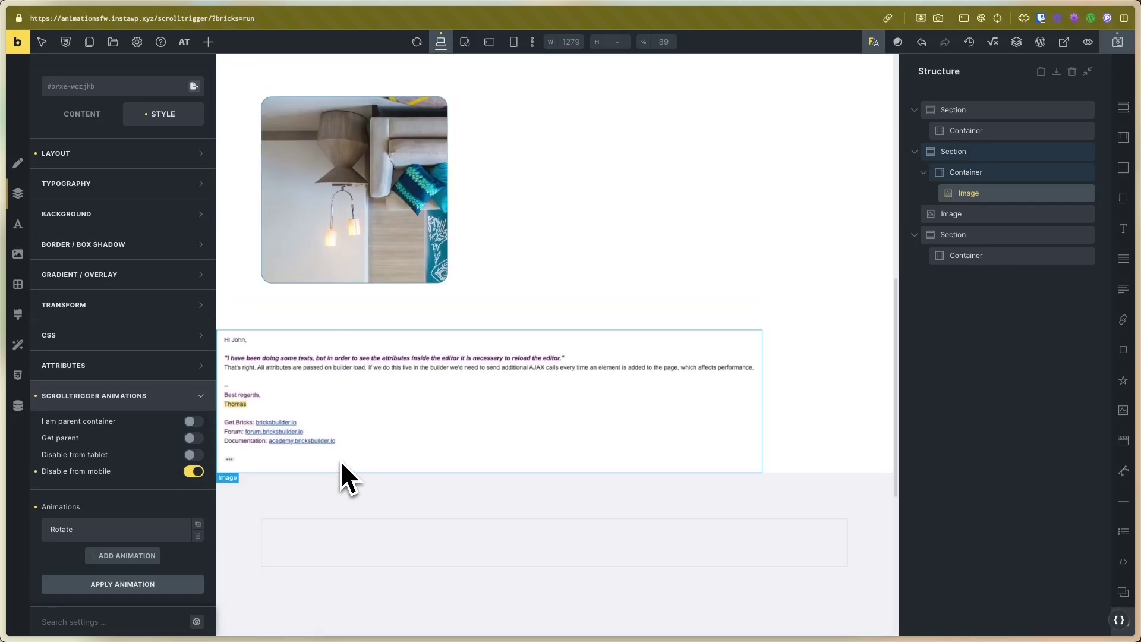
{"action": "scroll", "coordinate": [340, 460], "scroll_direction": "up", "scroll_amount": 8}
{"action": "scroll", "coordinate": [341, 461], "scroll_direction": "down", "scroll_amount": 5}
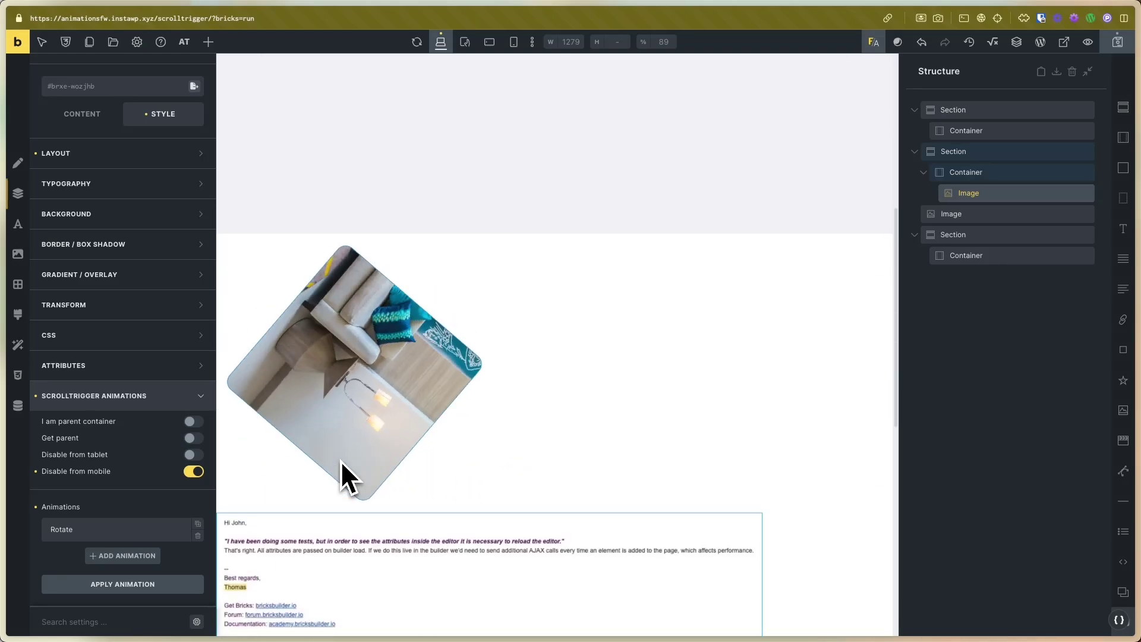
{"action": "scroll", "coordinate": [341, 461], "scroll_direction": "down", "scroll_amount": 3}
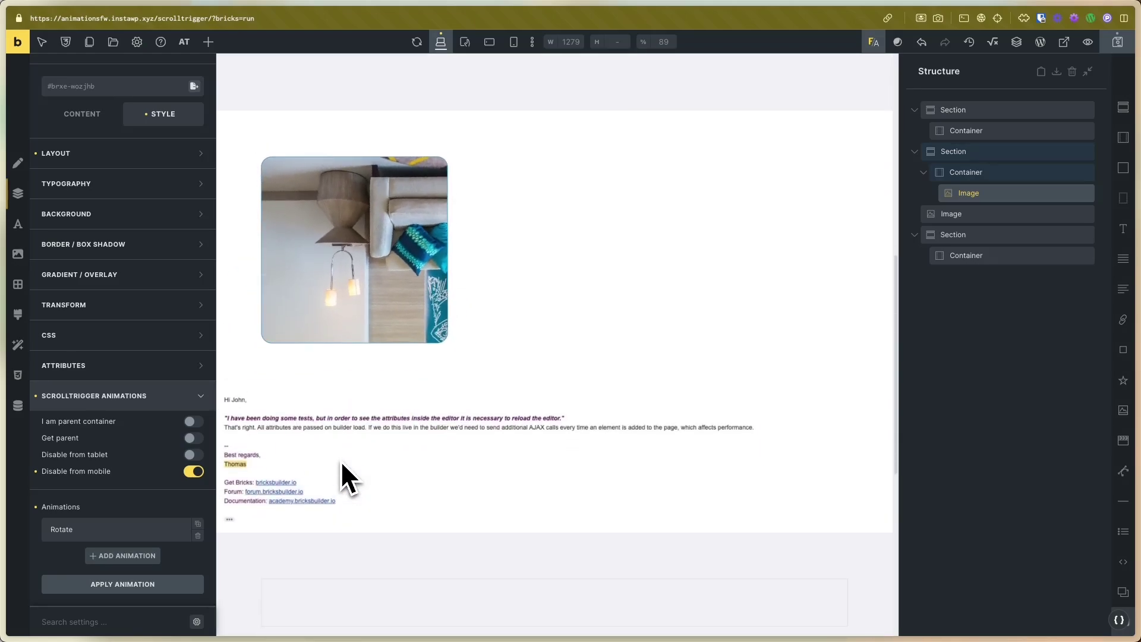
{"action": "scroll", "coordinate": [341, 460], "scroll_direction": "up", "scroll_amount": 5}
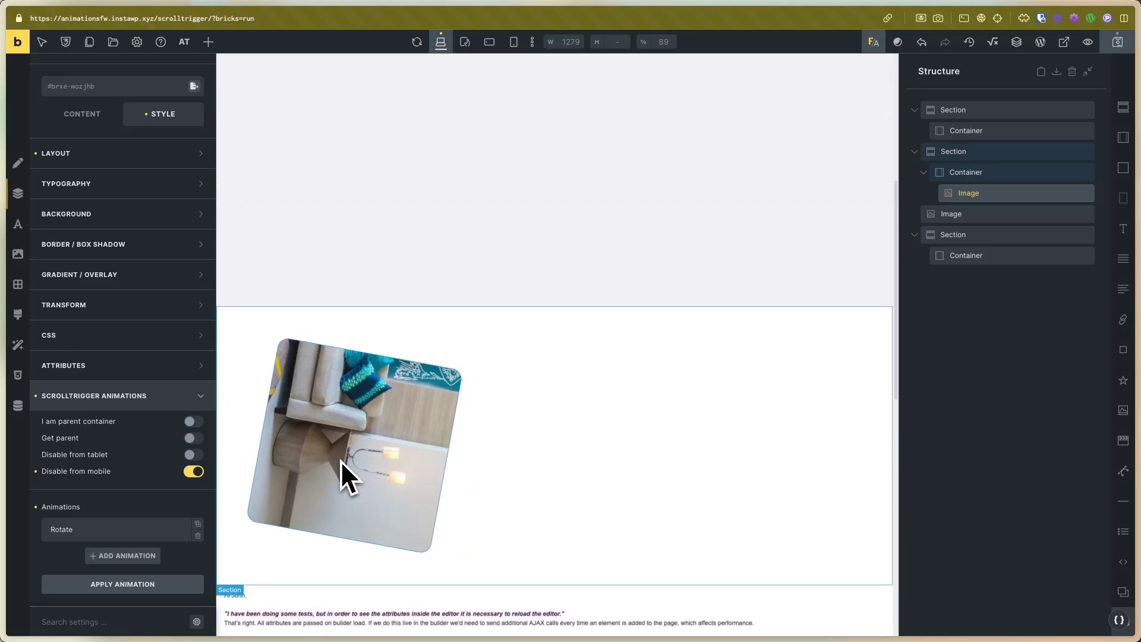
{"action": "scroll", "coordinate": [341, 462], "scroll_direction": "up", "scroll_amount": 10}
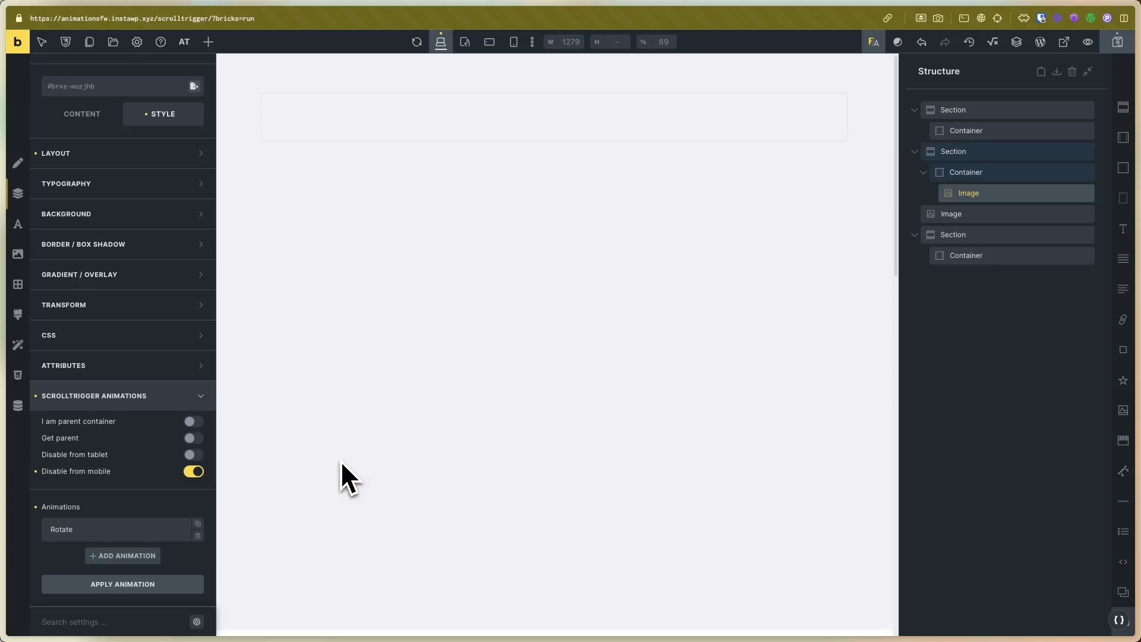
{"action": "scroll", "coordinate": [341, 460], "scroll_direction": "up", "scroll_amount": 8}
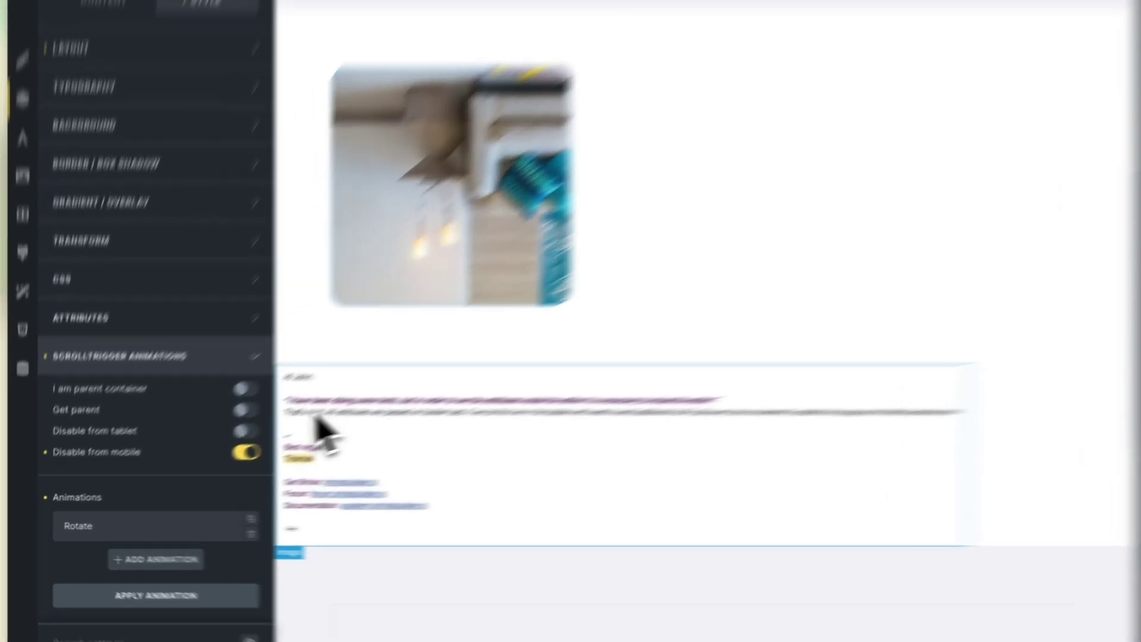
- Collapse the ScrollTrigger Animations section and scroll the canvas to recheck the effect
{"action": "left_click", "coordinate": [233, 395]}
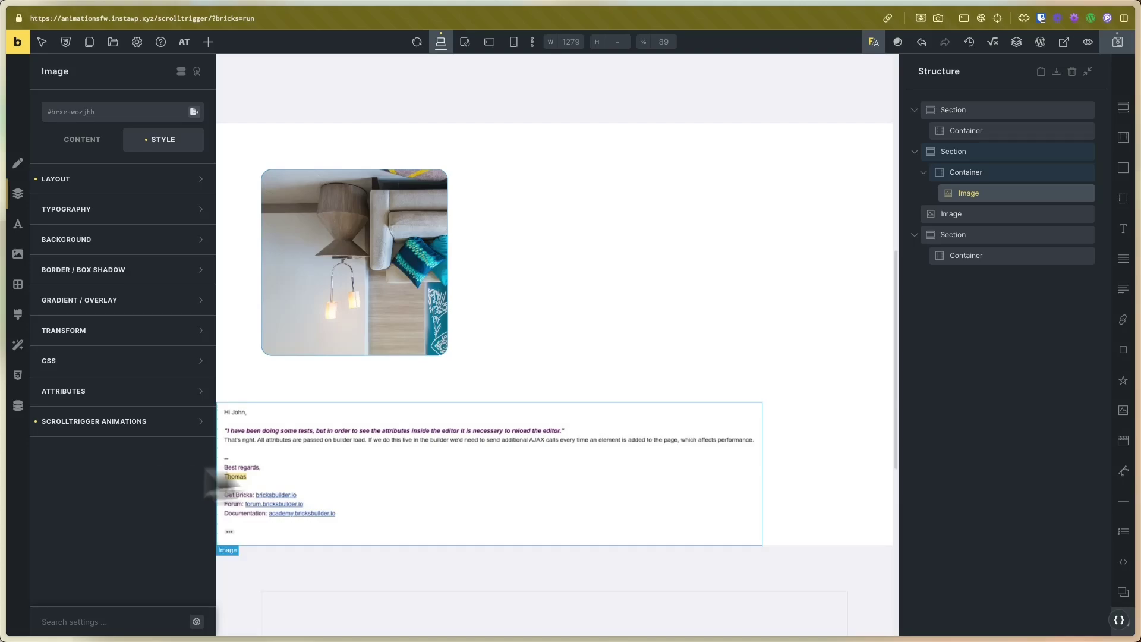
{"action": "scroll", "coordinate": [443, 504], "scroll_direction": "down", "scroll_amount": 5}
{"action": "scroll", "coordinate": [446, 506], "scroll_direction": "up", "scroll_amount": 10}
{"action": "scroll", "coordinate": [441, 493], "scroll_direction": "down", "scroll_amount": 6}
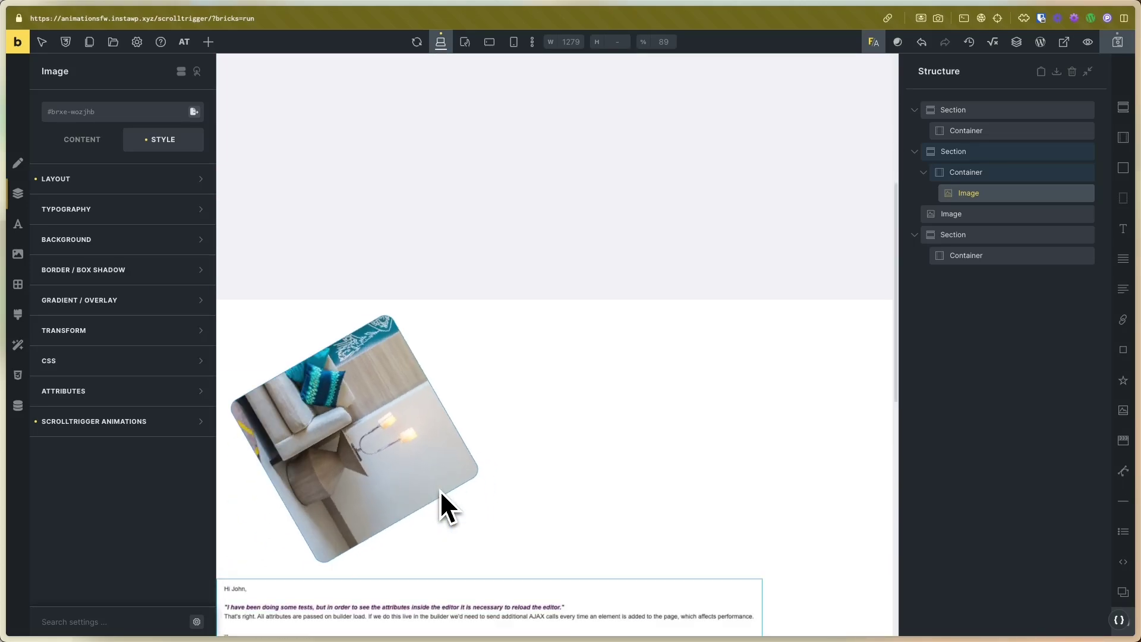